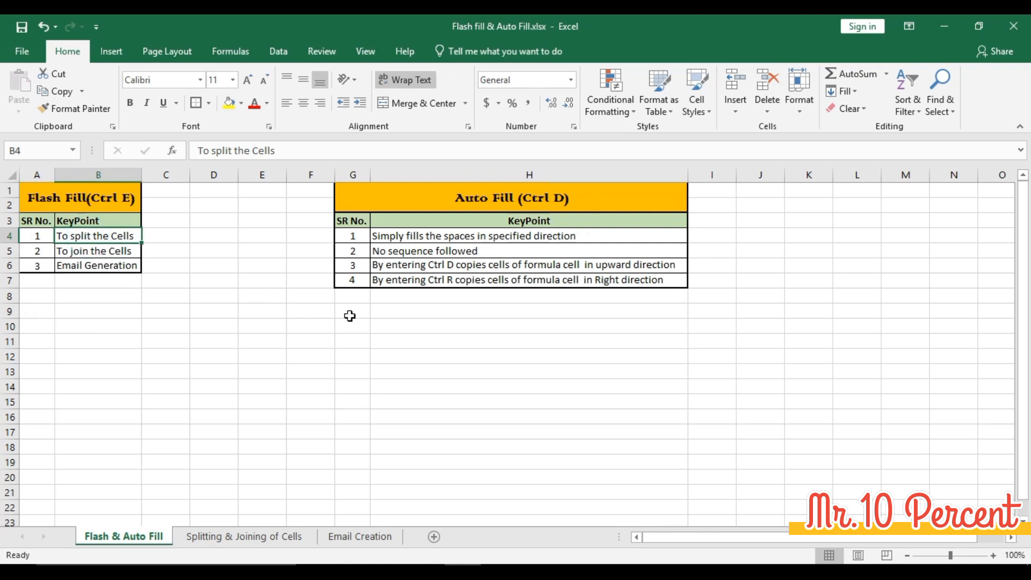
- Review the key points listed in the Flash Fill table, from splitting and joining cells to email generation
{"action": "key", "text": "Down"}
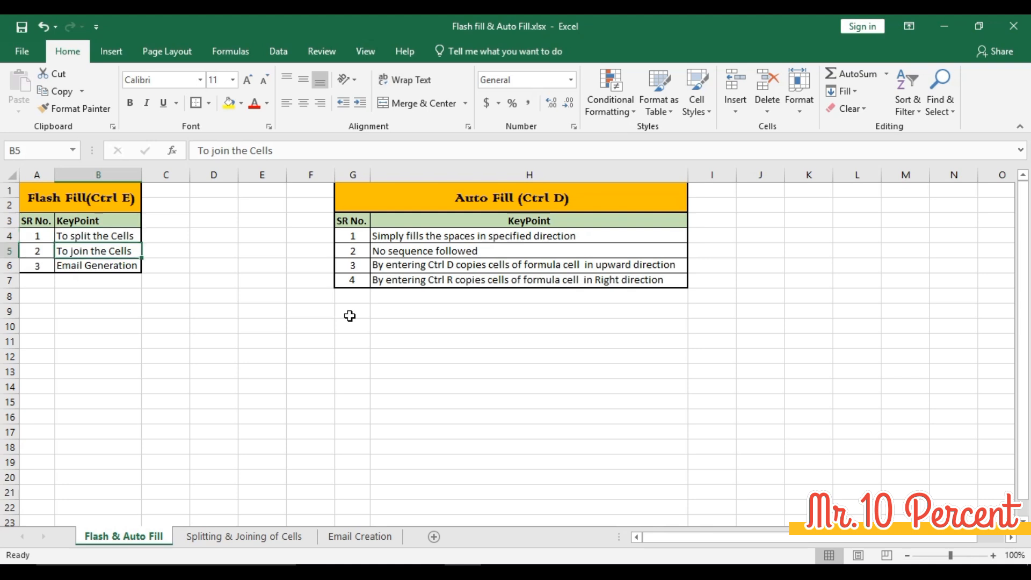
{"action": "key", "text": "Down"}
{"action": "key", "text": "Up"}
{"action": "key", "text": "Up"}
{"action": "key", "text": "shift+Down"}
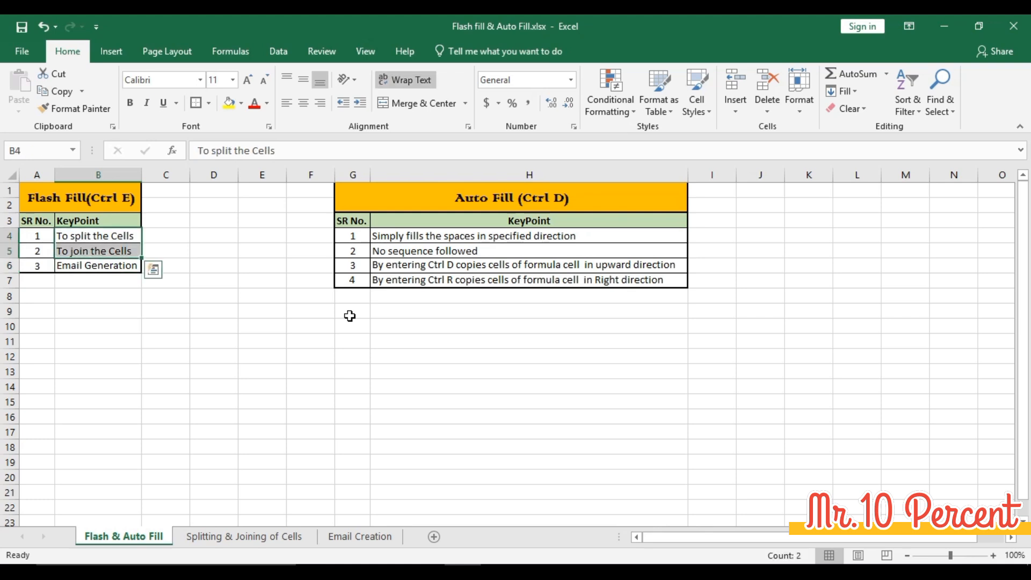
{"action": "key", "text": "Right"}
{"action": "key", "text": "Right"}
{"action": "key", "text": "Right"}
{"action": "key", "text": "Left"}
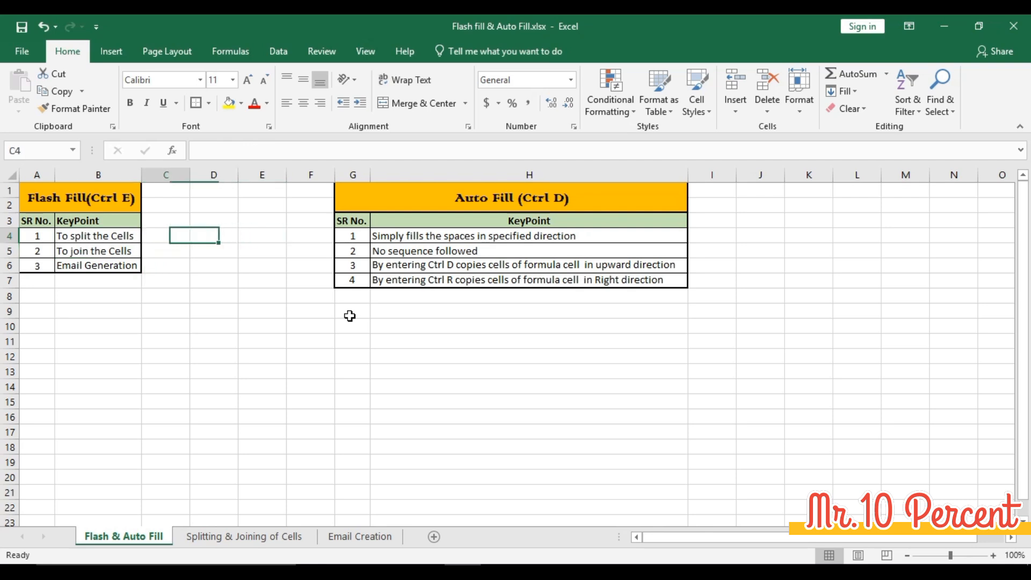
{"action": "key", "text": "Left"}
{"action": "key", "text": "Left"}
{"action": "key", "text": "Left"}
{"action": "key", "text": "Up"}
{"action": "key", "text": "Up"}
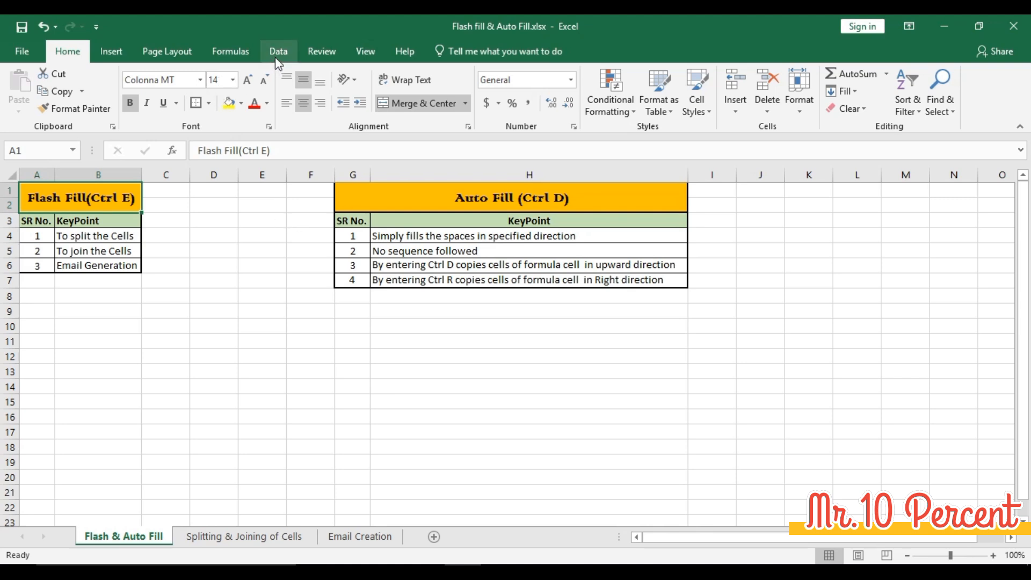
- Look up where the Flash Fill command is offered, among the Fill options and the data tools
{"action": "left_click", "coordinate": [849, 91]}
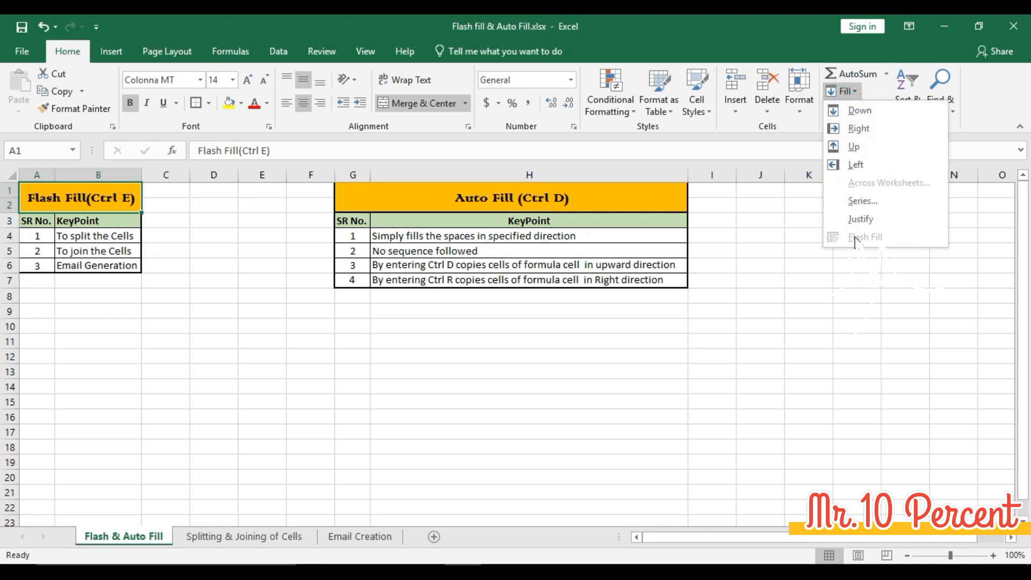
{"action": "left_click", "coordinate": [274, 54]}
{"action": "left_click", "coordinate": [271, 56]}
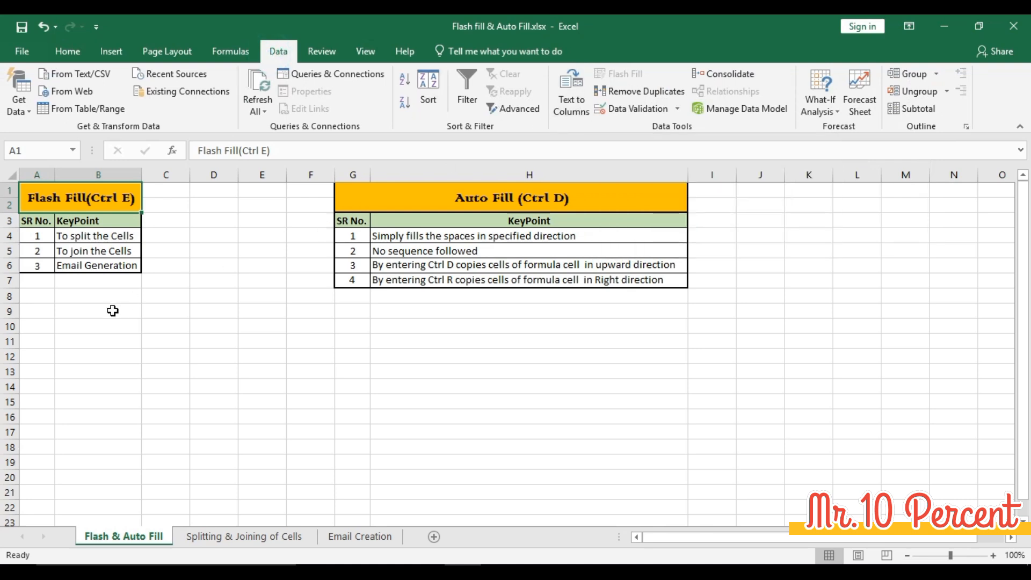
- On the Splitting & Joining of Cells sheet, clear the First Name, Last Name and Initials entries in B7:D14
{"action": "left_click", "coordinate": [244, 537]}
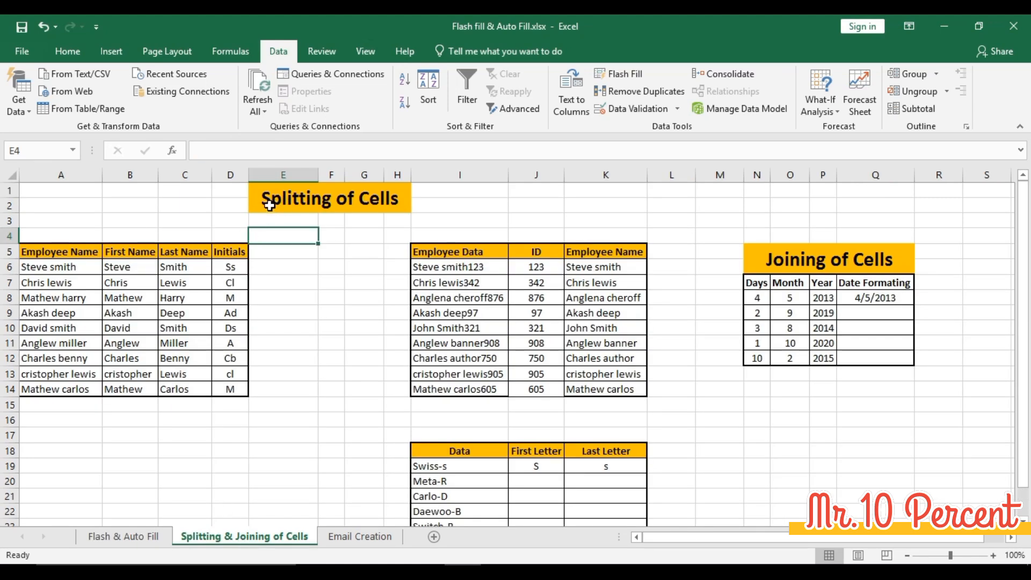
{"action": "left_click", "coordinate": [112, 284]}
{"action": "key", "text": "shift+Right"}
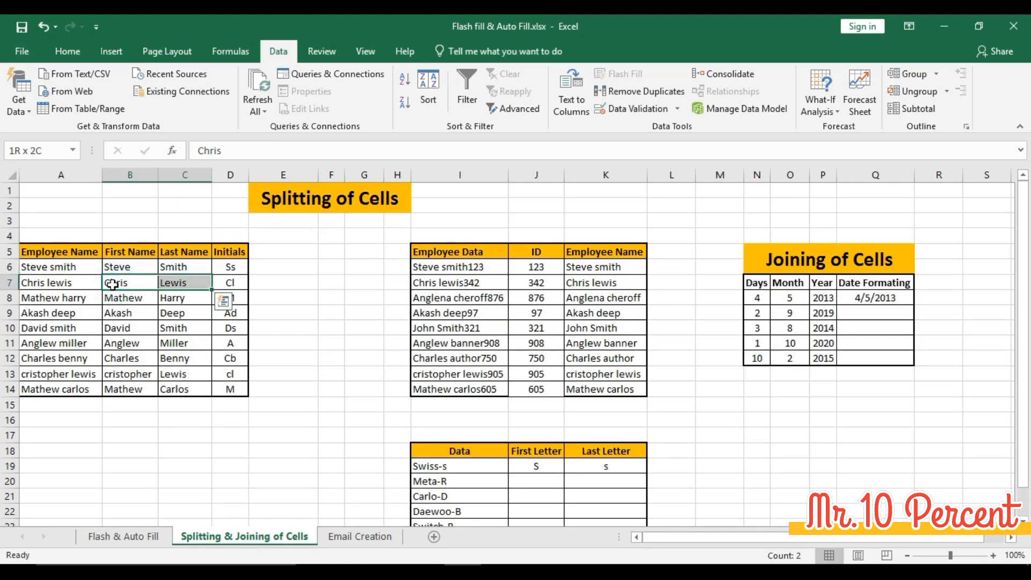
{"action": "key", "text": "shift+Right"}
{"action": "key", "text": "ctrl+shift+Down"}
{"action": "key", "text": "Delete"}
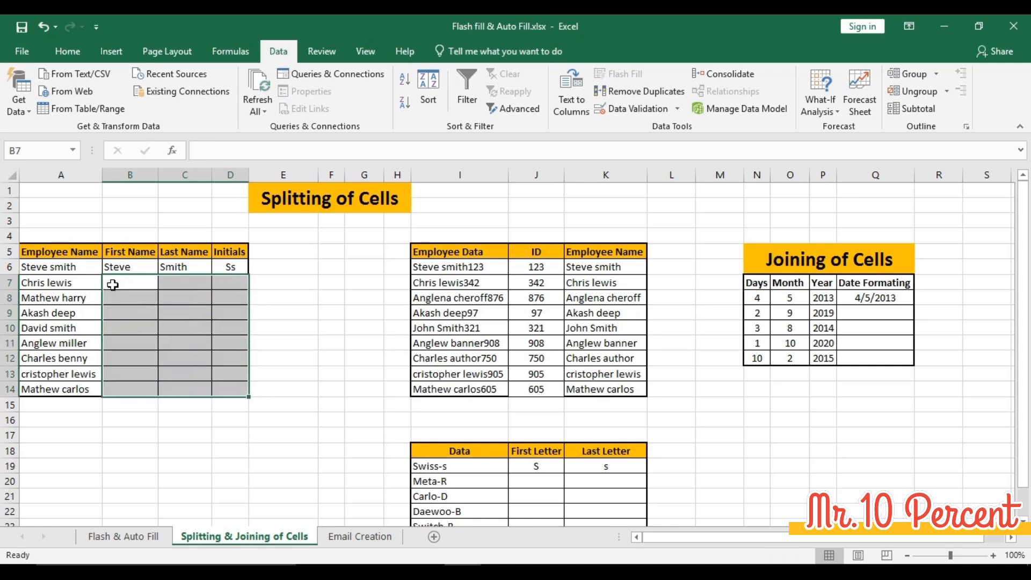
- Clear the ID and Employee Name entries in J7:K14, keeping the sample row above them
{"action": "key", "text": "Right"}
{"action": "key", "text": "Right"}
{"action": "key", "text": "Right"}
{"action": "key", "text": "Right"}
{"action": "key", "text": "Right"}
{"action": "key", "text": "Right"}
{"action": "key", "text": "Right"}
{"action": "key", "text": "Right"}
{"action": "key", "text": "Right"}
{"action": "key", "text": "Left"}
{"action": "key", "text": "shift+Right"}
{"action": "key", "text": "ctrl+shift+Down"}
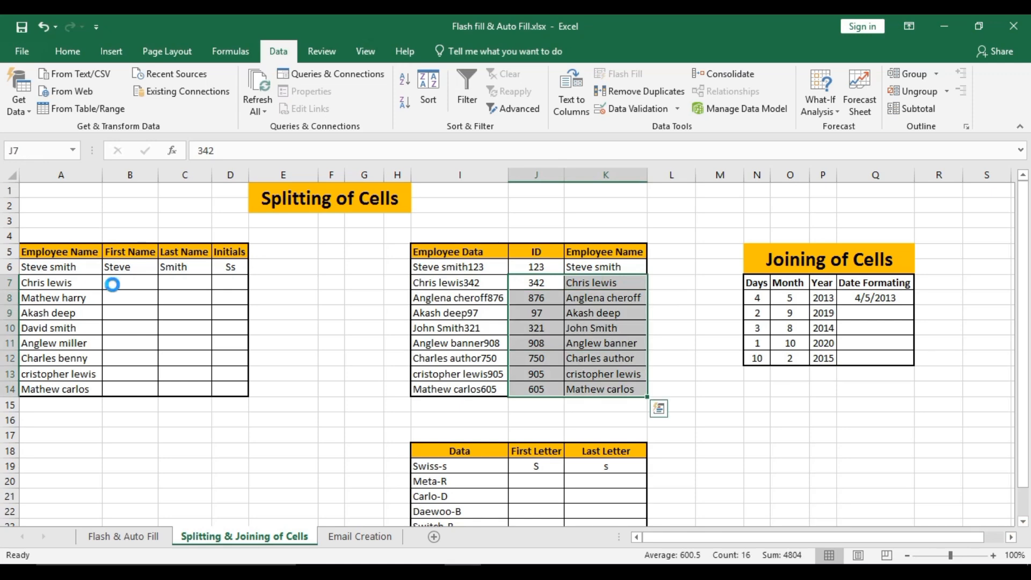
{"action": "key", "text": "Delete"}
- Examine the Last Name and Initials headers and the sample first name in the first employee table
{"action": "key", "text": "Right"}
{"action": "key", "text": "Right"}
{"action": "key", "text": "Right"}
{"action": "key", "text": "Down"}
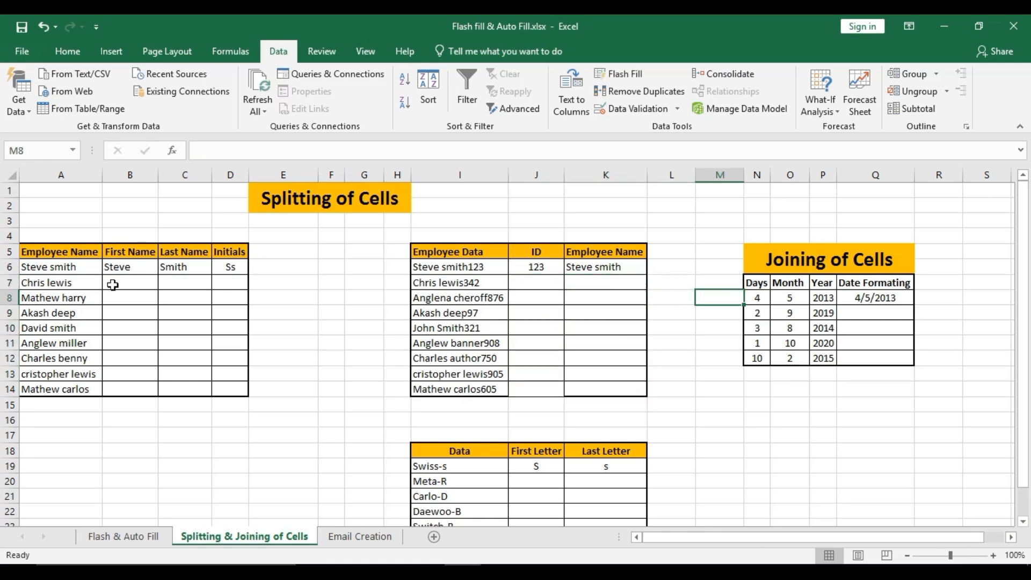
{"action": "key", "text": "Left"}
{"action": "key", "text": "Left"}
{"action": "key", "text": "Left"}
{"action": "key", "text": "Left"}
{"action": "key", "text": "Left"}
{"action": "key", "text": "Left"}
{"action": "key", "text": "Left"}
{"action": "key", "text": "Left"}
{"action": "key", "text": "Left"}
{"action": "key", "text": "Left"}
{"action": "key", "text": "Left"}
{"action": "key", "text": "Left"}
{"action": "left_click", "coordinate": [174, 253]}
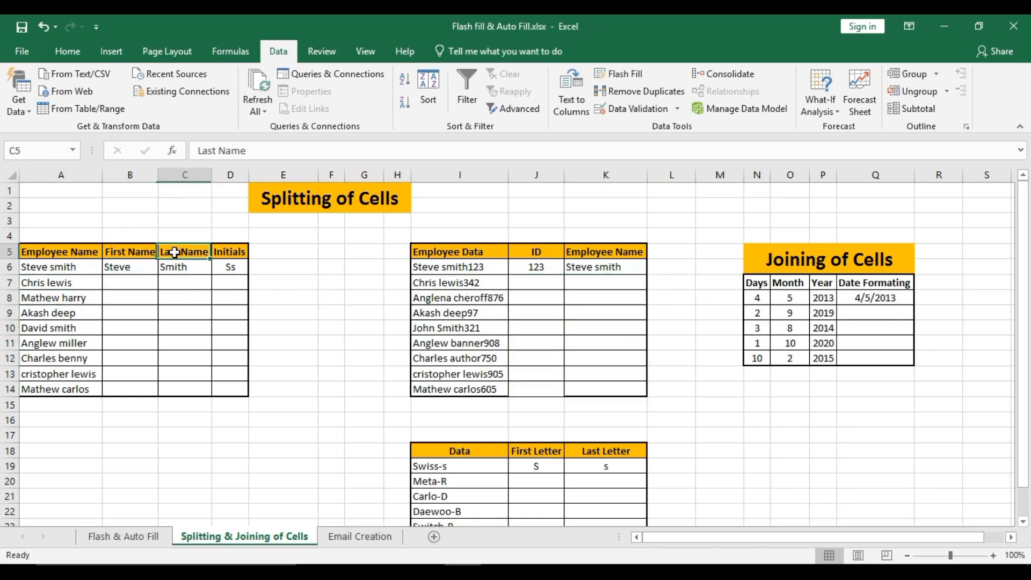
{"action": "left_click", "coordinate": [228, 251]}
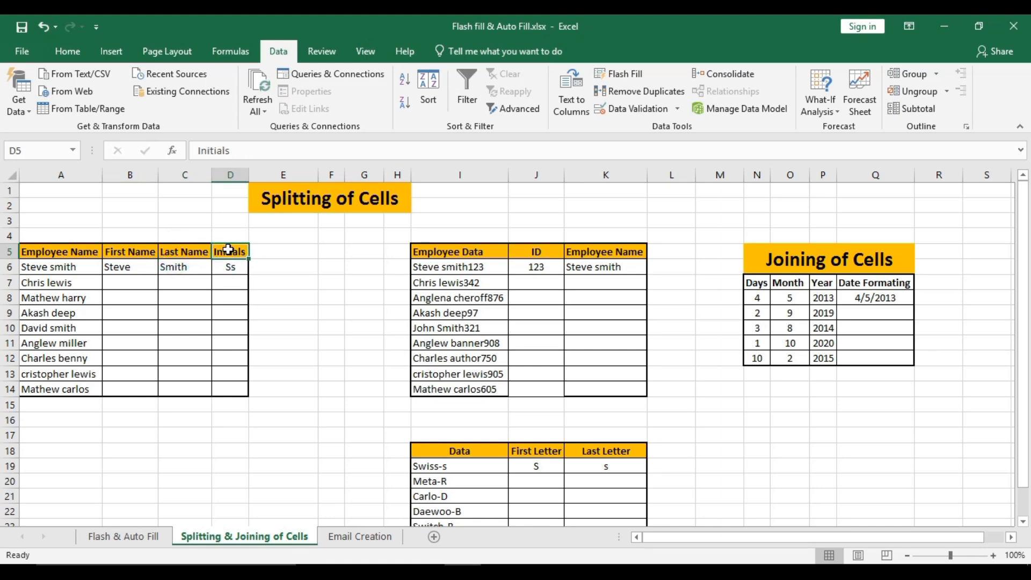
{"action": "left_click", "coordinate": [129, 271]}
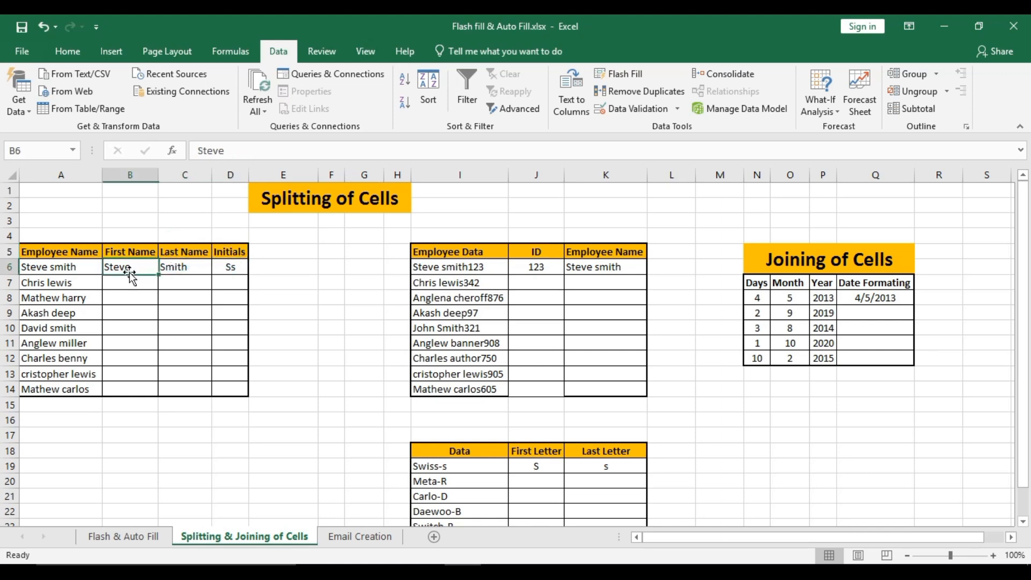
- Try Flash Fill on the First Name cells B6:B14, and undo the fill
{"action": "left_click", "coordinate": [119, 286]}
{"action": "key", "text": "Left"}
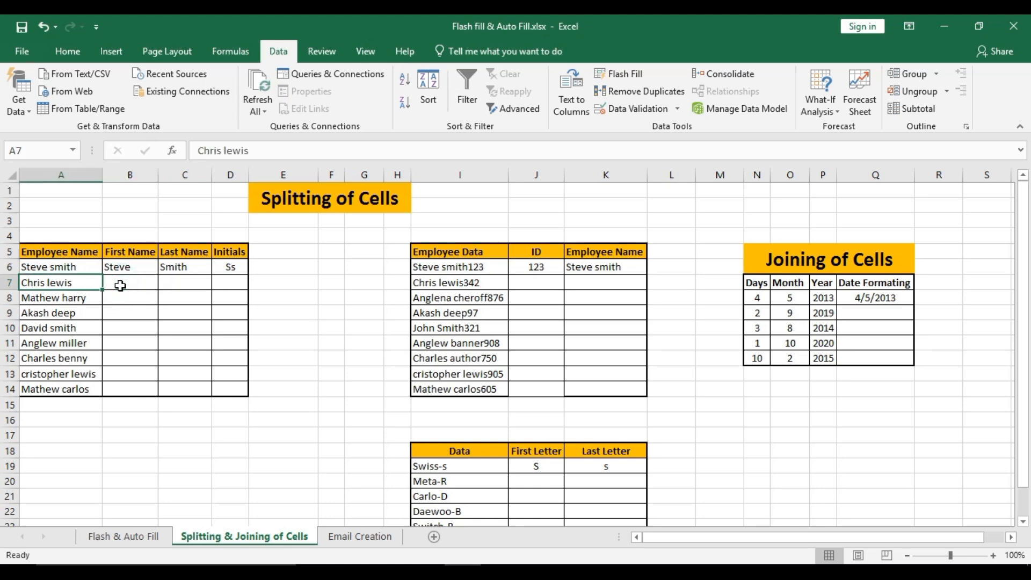
{"action": "key", "text": "ctrl+Down"}
{"action": "key", "text": "Right"}
{"action": "key", "text": "shift+Up"}
{"action": "key", "text": "shift+Up"}
{"action": "key", "text": "shift+Up"}
{"action": "key", "text": "shift+Up"}
{"action": "key", "text": "shift+Up"}
{"action": "key", "text": "shift+Up"}
{"action": "key", "text": "shift+Up"}
{"action": "key", "text": "shift+Up"}
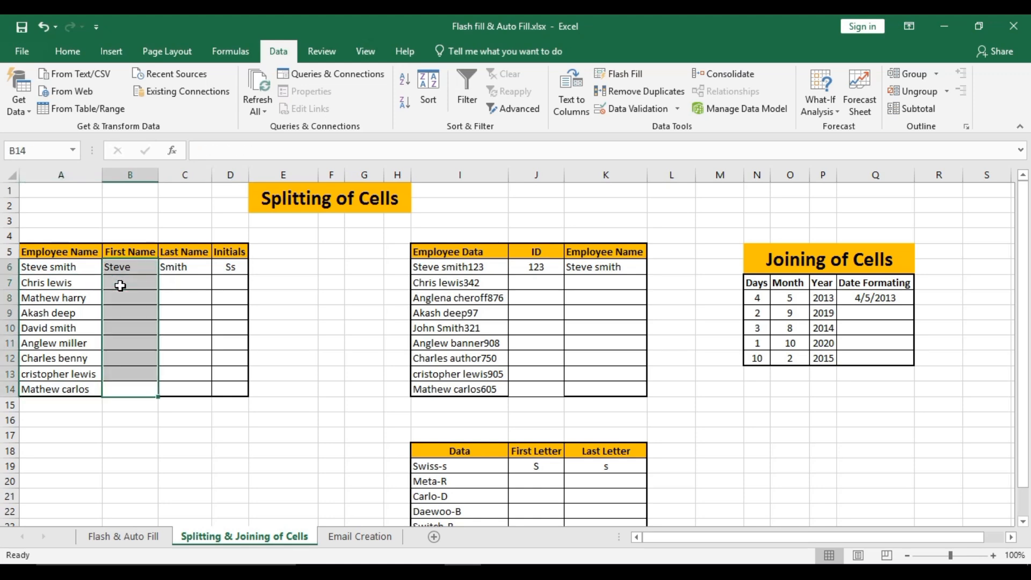
{"action": "key", "text": "Right"}
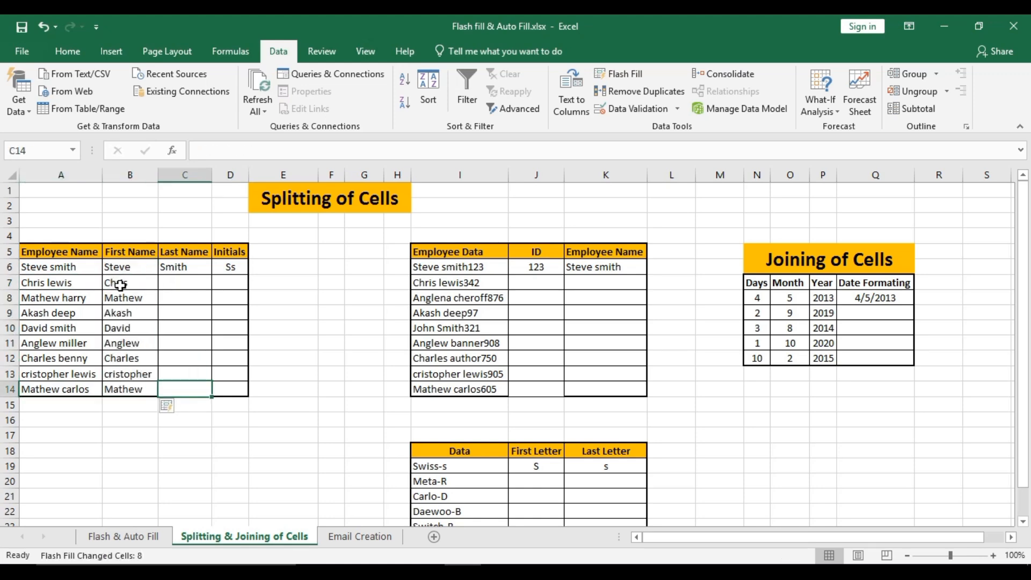
{"action": "key", "text": "ctrl+z"}
{"action": "key", "text": "Down"}
{"action": "key", "text": "Right"}
{"action": "key", "text": "Up"}
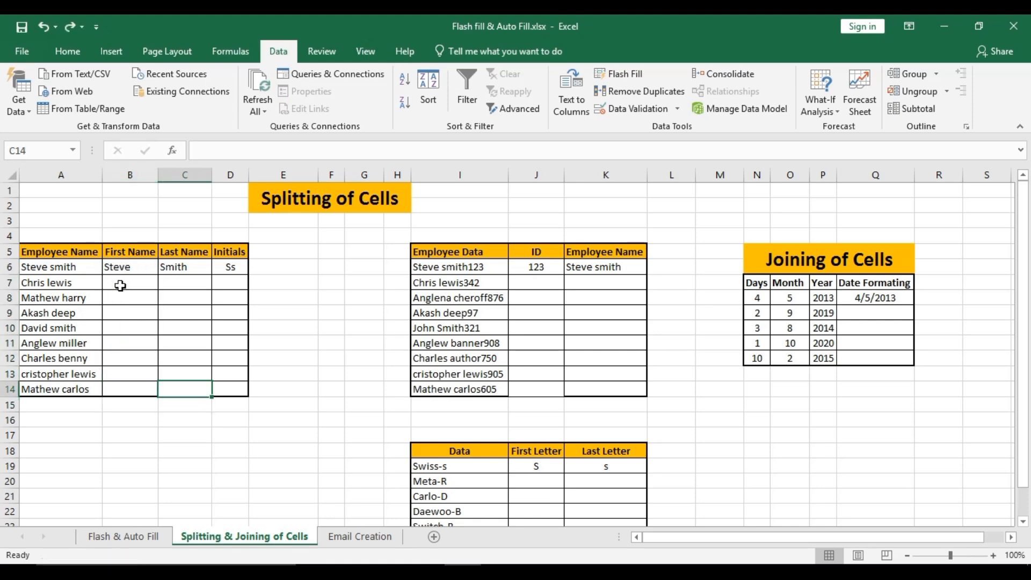
{"action": "key", "text": "shift+Left"}
{"action": "key", "text": "shift+Left"}
{"action": "key", "text": "shift+Right"}
{"action": "key", "text": "ctrl+shift+Up"}
{"action": "key", "text": "shift+Down"}
{"action": "key", "text": "shift+Up"}
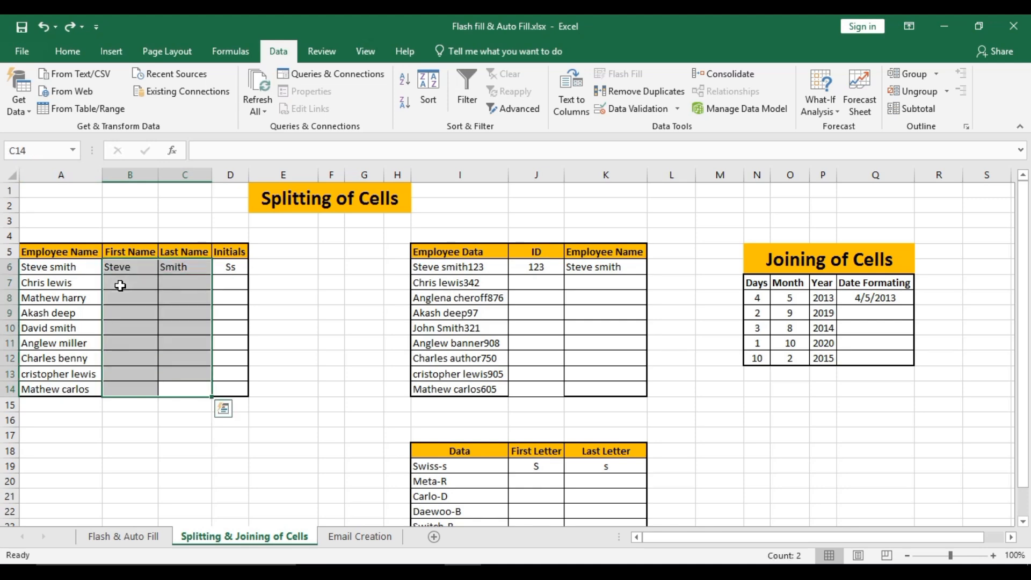
{"action": "key", "text": "Down"}
- Flash Fill the First Name column in B6:B14 from the sample in its first row
{"action": "left_click", "coordinate": [115, 392]}
{"action": "key", "text": "ctrl+shift+Up"}
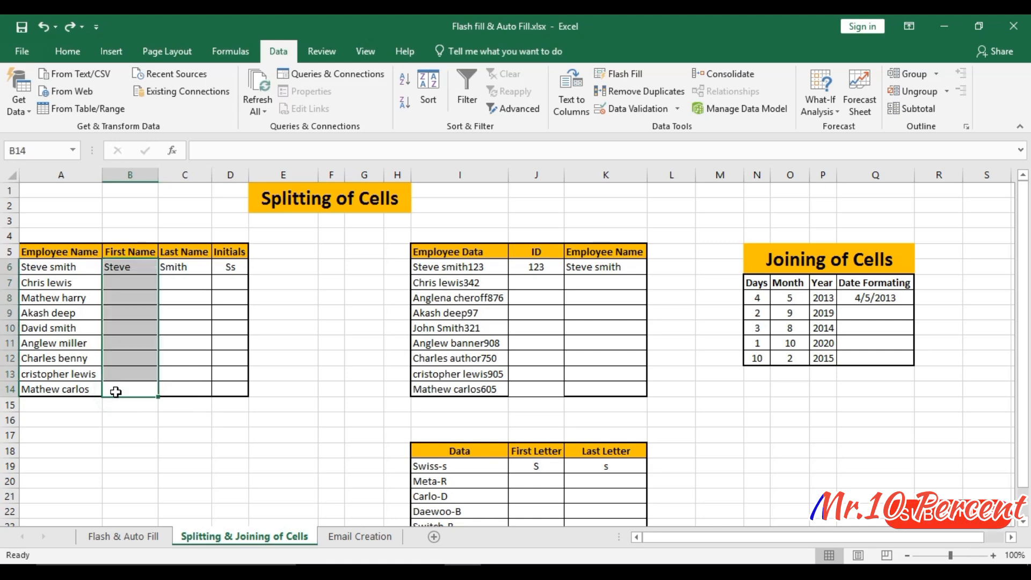
{"action": "key", "text": "ctrl+e"}
- Flash Fill the Last Name column in C6:C14 from the sample in its first row
{"action": "key", "text": "Right"}
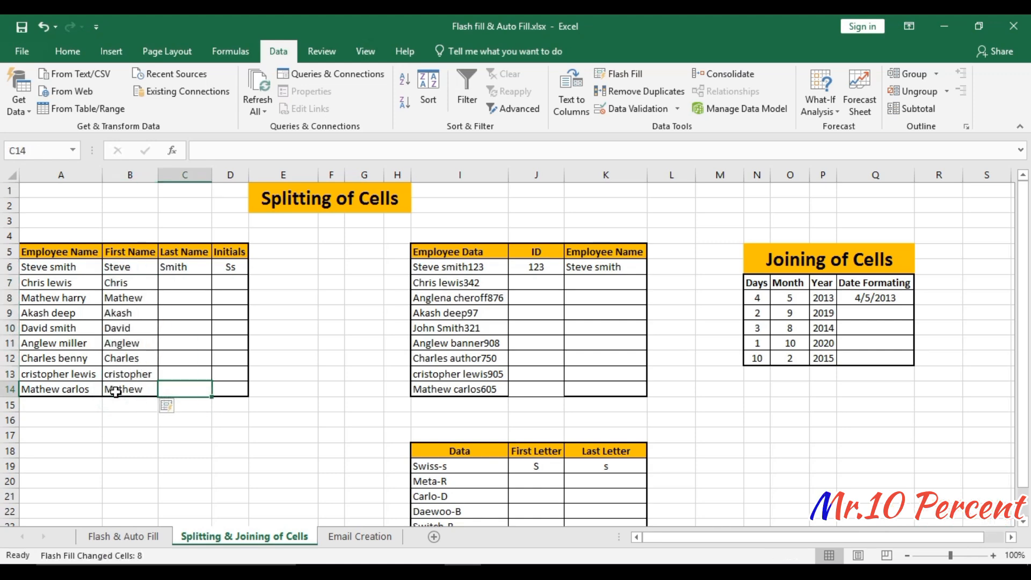
{"action": "key", "text": "ctrl+shift+Up"}
{"action": "key", "text": "ctrl+e"}
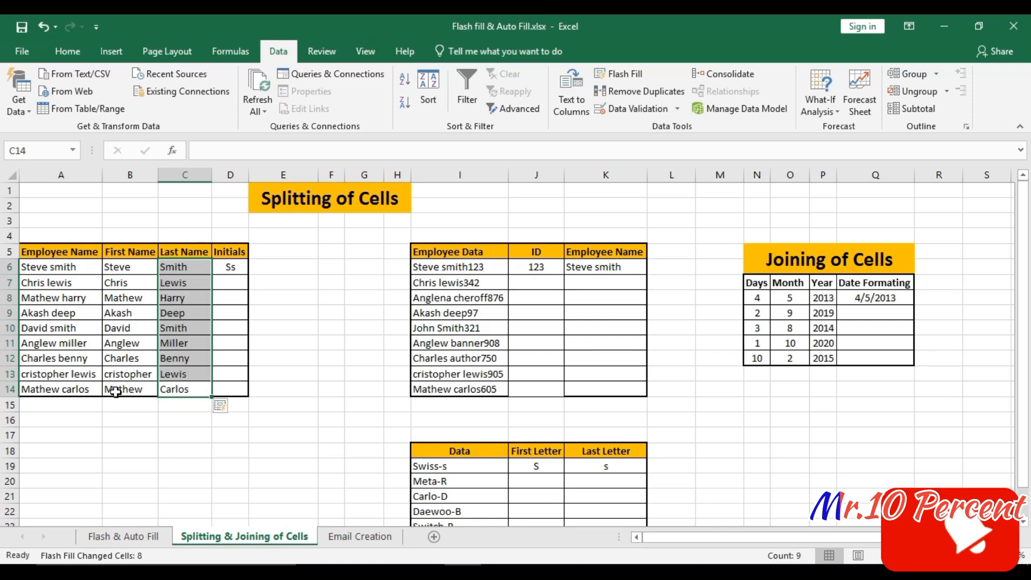
- Flash Fill the Initials column in D6:D14 from the sample in its first row
{"action": "key", "text": "Right"}
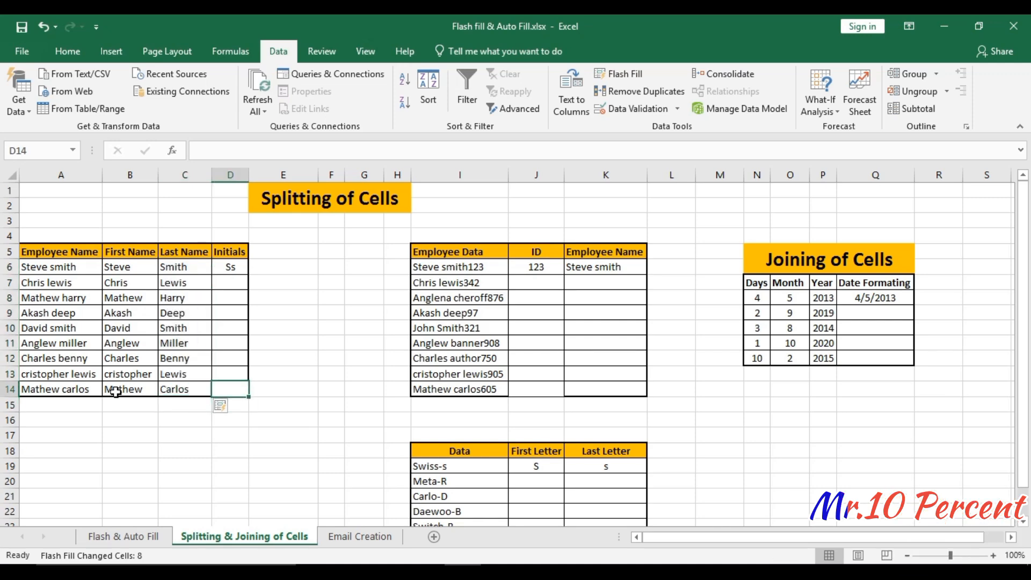
{"action": "key", "text": "ctrl+shift+Up"}
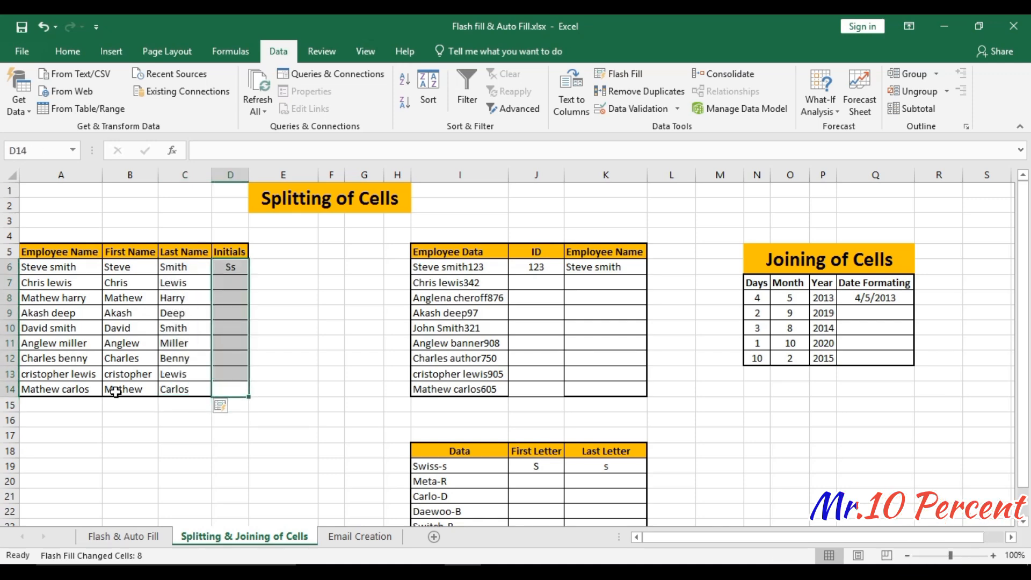
{"action": "key", "text": "ctrl+e"}
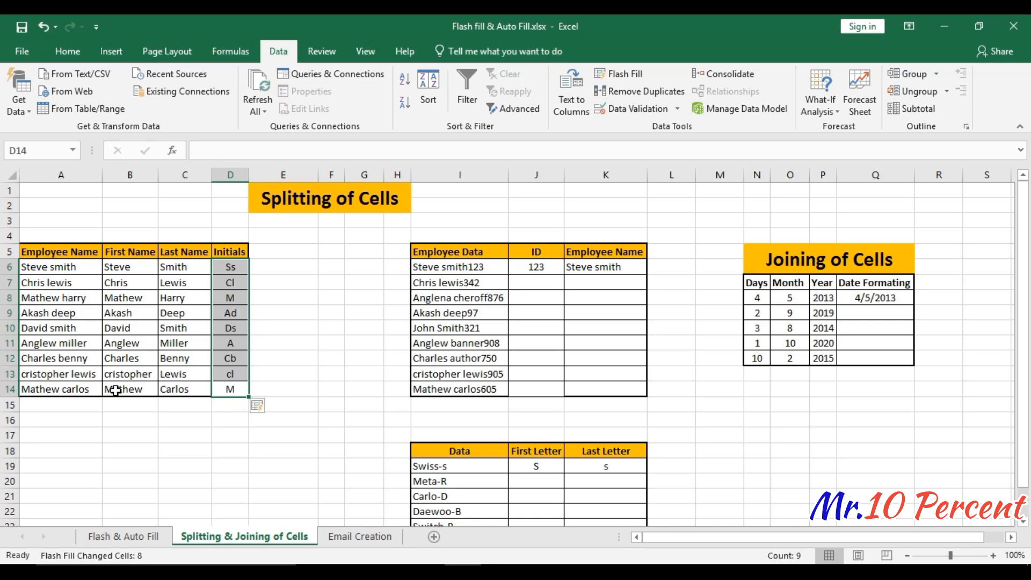
- Insert a blank sheet column between the Employee Name and First Name columns
{"action": "left_click", "coordinate": [131, 264]}
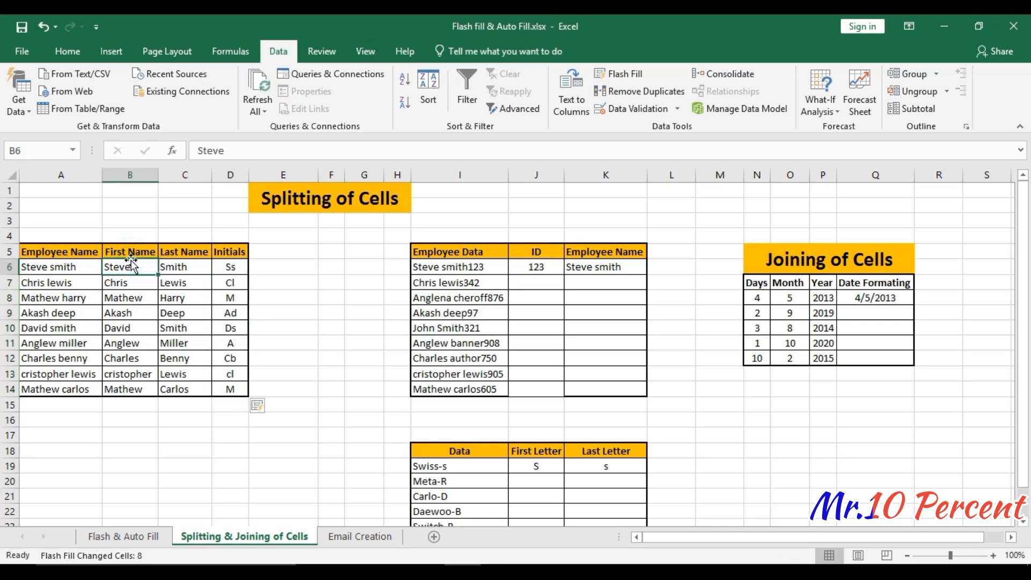
{"action": "key", "text": "alt+h"}
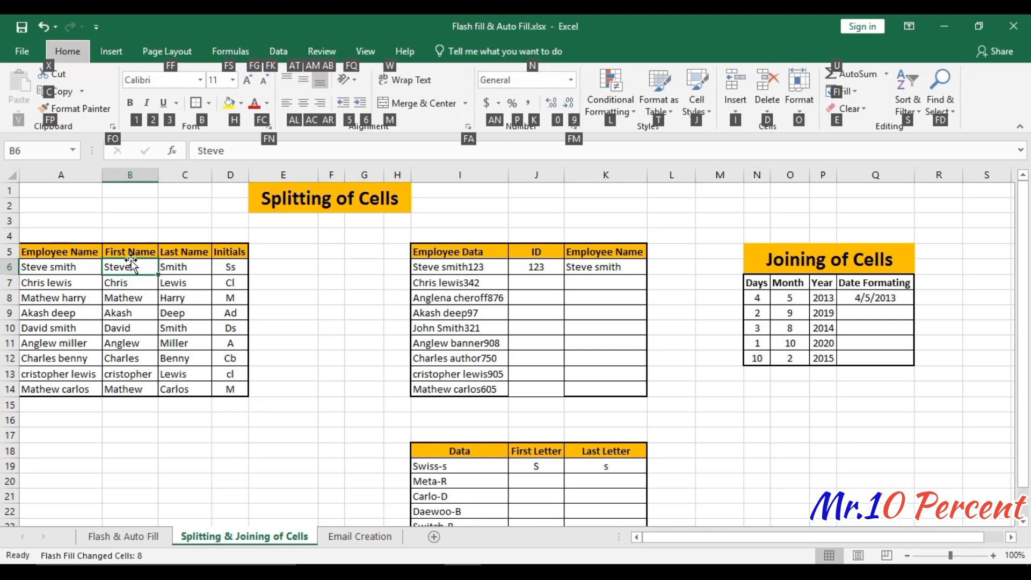
{"action": "key", "text": "i"}
{"action": "key", "text": "c"}
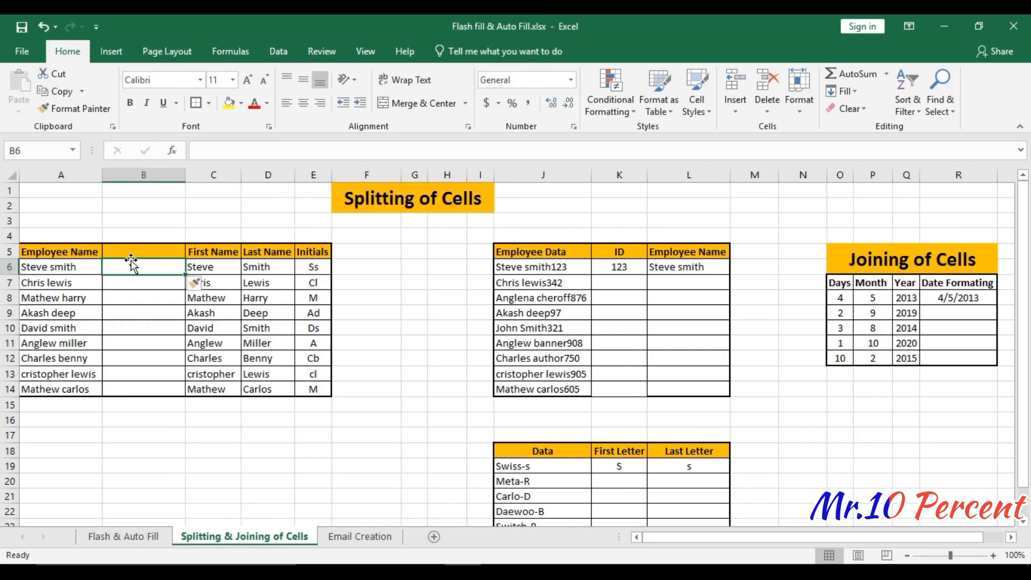
- Clear the first names below the sample and try Flash Fill on C6:C14 across the blank column
{"action": "key", "text": "Up"}
{"action": "key", "text": "Down"}
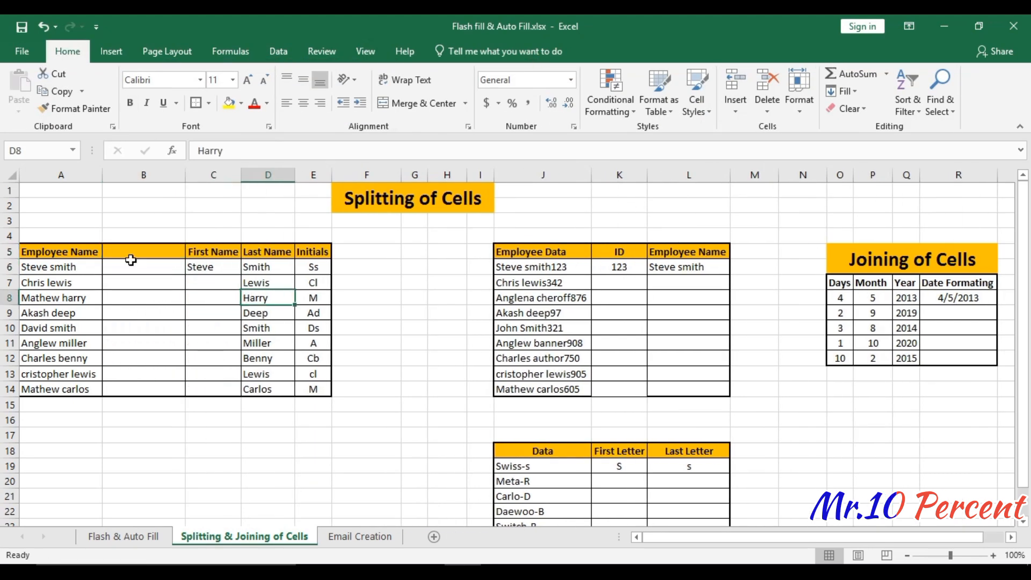
{"action": "key", "text": "ctrl+Down"}
{"action": "key", "text": "Left"}
{"action": "key", "text": "ctrl+shift+Up"}
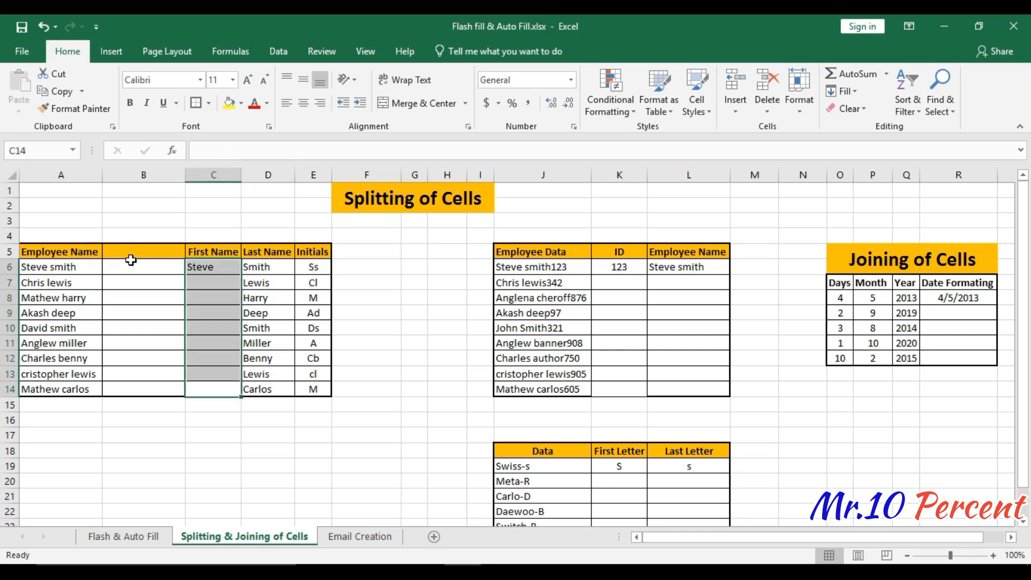
{"action": "key", "text": "ctrl+e"}
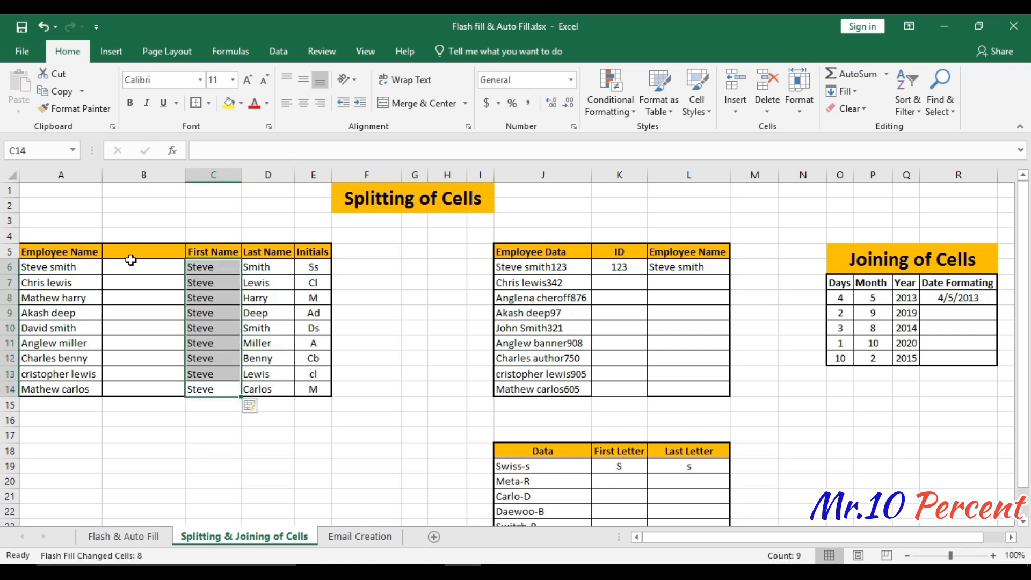
- Undo and repeat the Flash Fill on C6:C14, and undo everything back to before the blank column was inserted
{"action": "key", "text": "ctrl+z"}
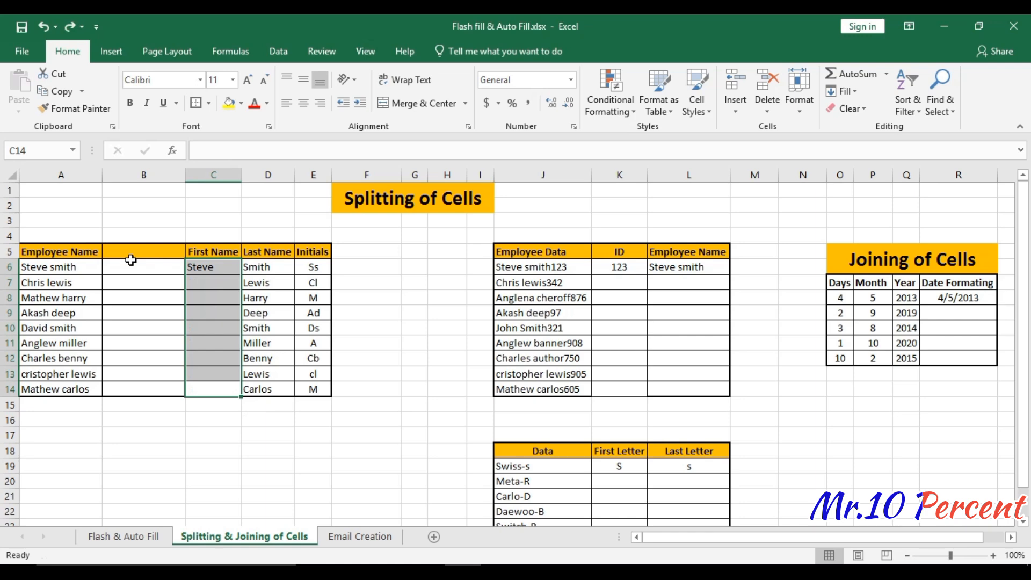
{"action": "key", "text": "ctrl+e"}
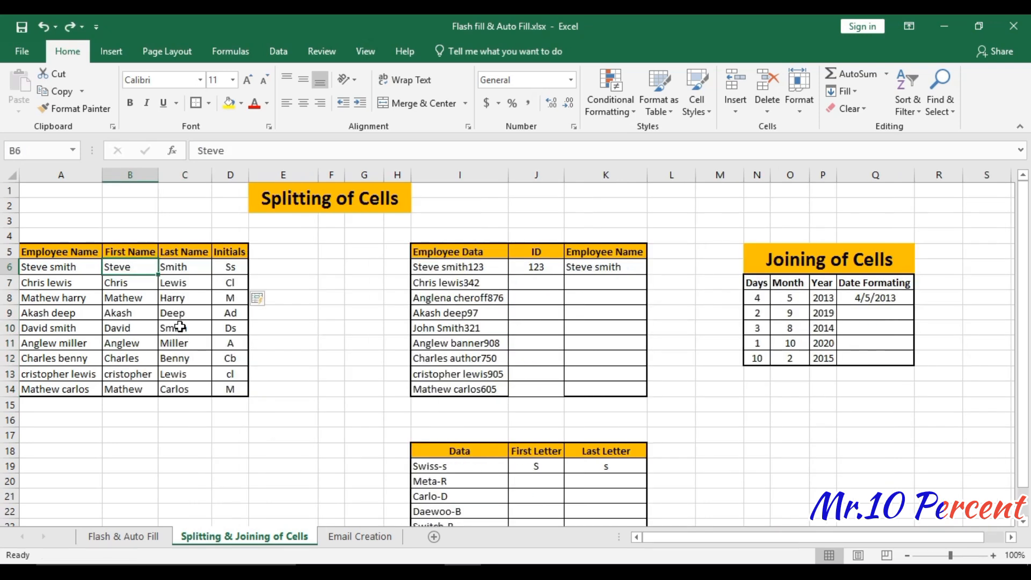
{"action": "left_click", "coordinate": [184, 297]}
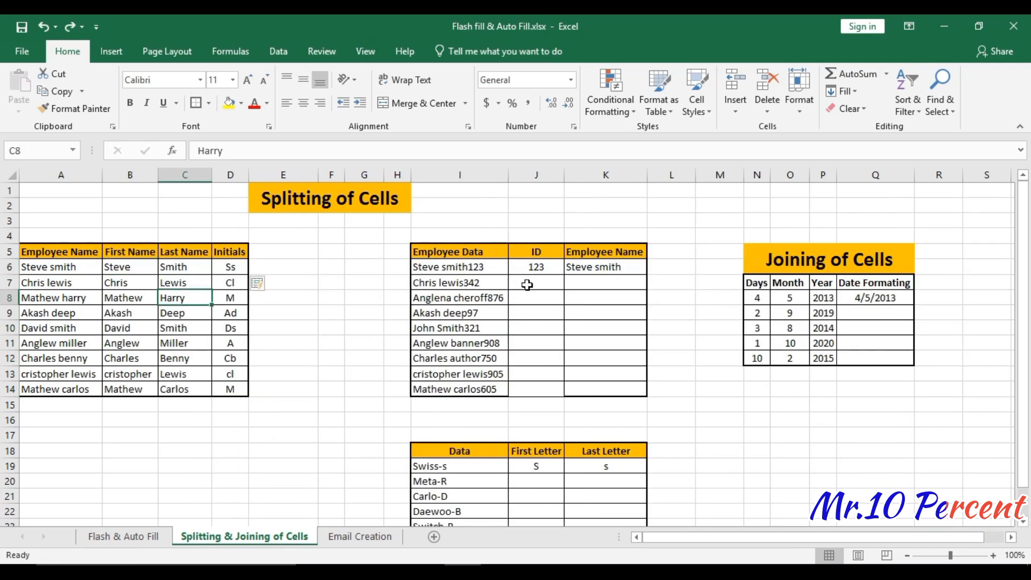
- Examine the Employee Data list and the sample ID and Employee Name entries beside it
{"action": "left_click", "coordinate": [530, 283]}
{"action": "left_click_drag", "start_coordinate": [478, 258], "coordinate": [470, 378]}
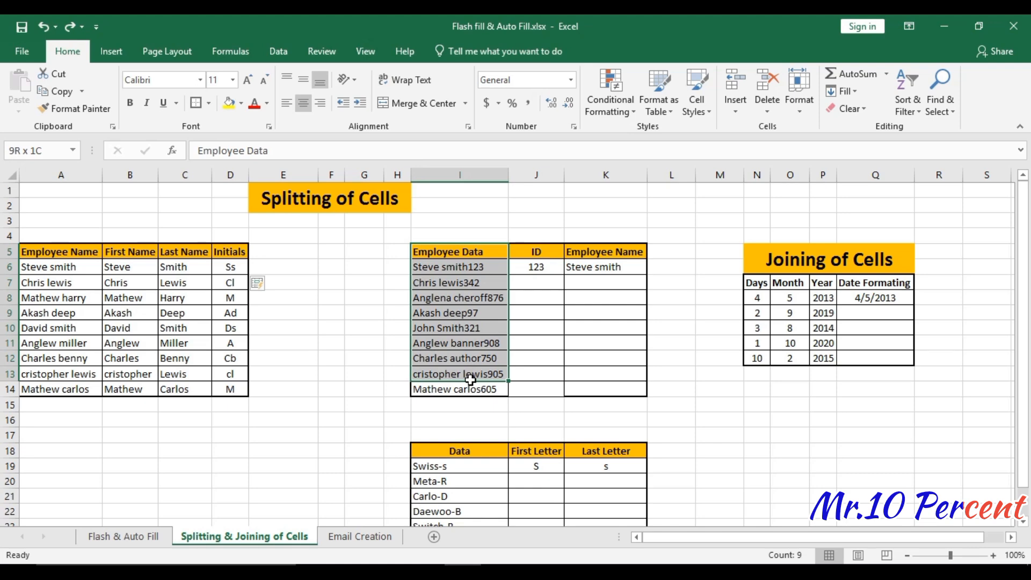
{"action": "left_click", "coordinate": [547, 390]}
{"action": "left_click", "coordinate": [531, 267]}
{"action": "left_click", "coordinate": [583, 267]}
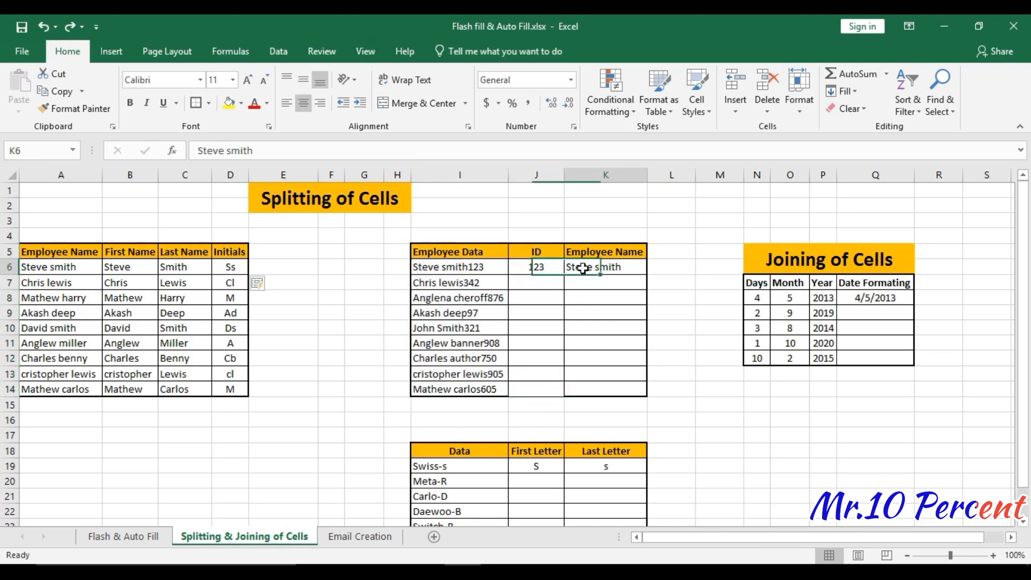
- Flash Fill the ID column J6:J14 of the Employee Data table from the sample 123
{"action": "left_click", "coordinate": [523, 391]}
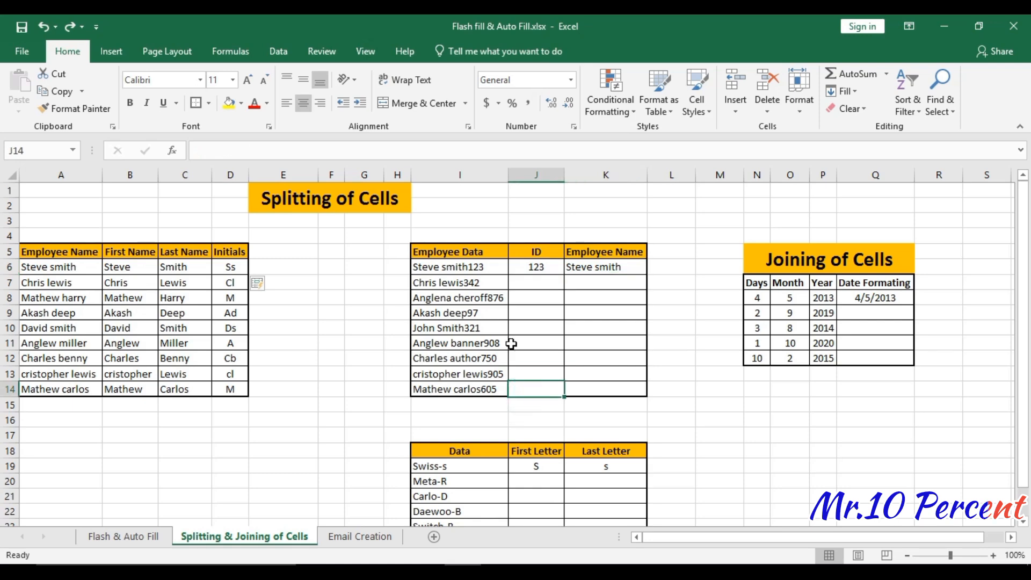
{"action": "left_click", "coordinate": [529, 264]}
{"action": "left_click", "coordinate": [545, 361]}
{"action": "left_click", "coordinate": [547, 387]}
{"action": "key", "text": "ctrl+shift+Up"}
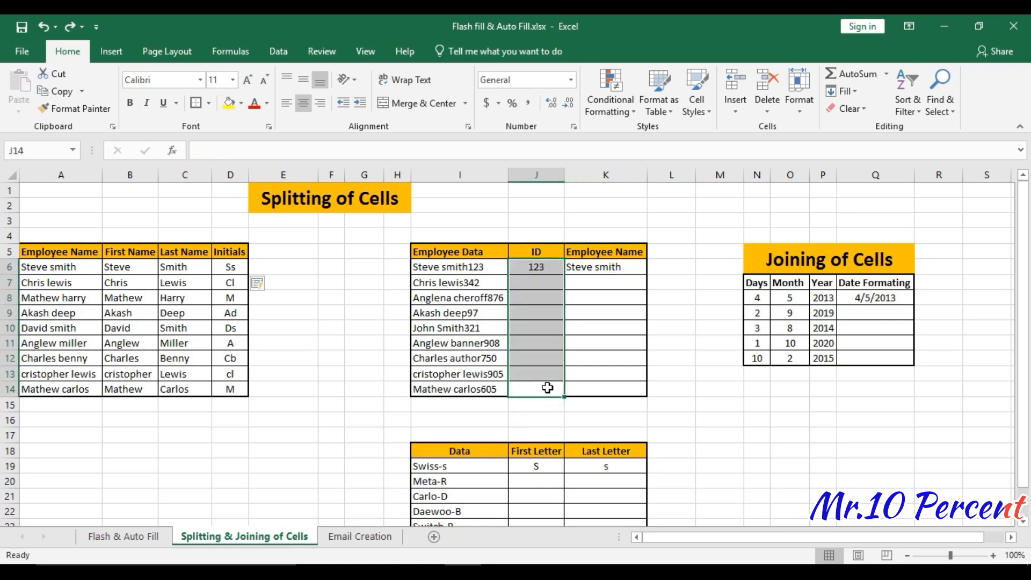
{"action": "key", "text": "ctrl+e"}
{"action": "key", "text": "Down"}
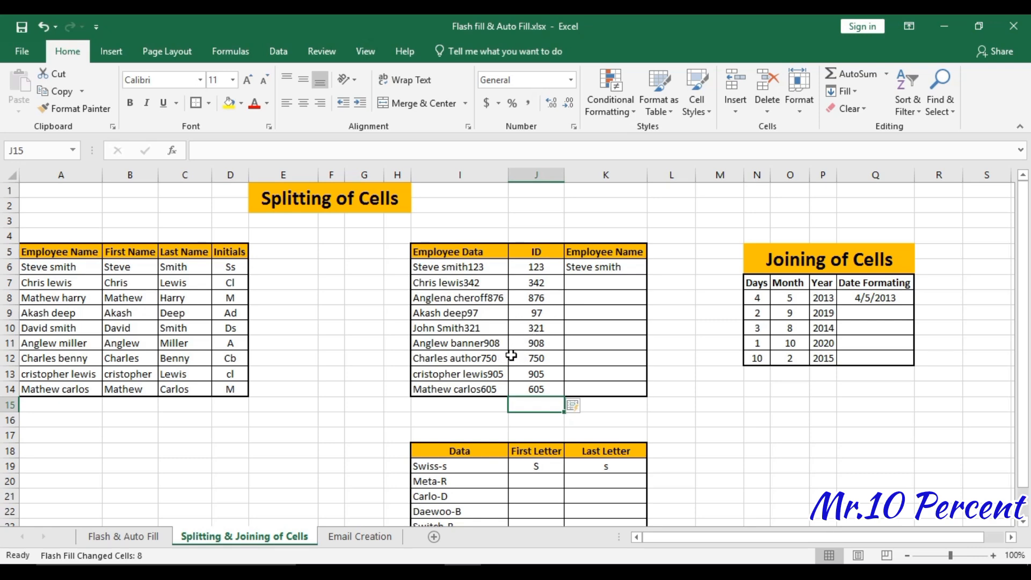
- Flash Fill the Employee Name column K6:K14 beside the IDs from the sample name in K6
{"action": "left_click", "coordinate": [604, 386]}
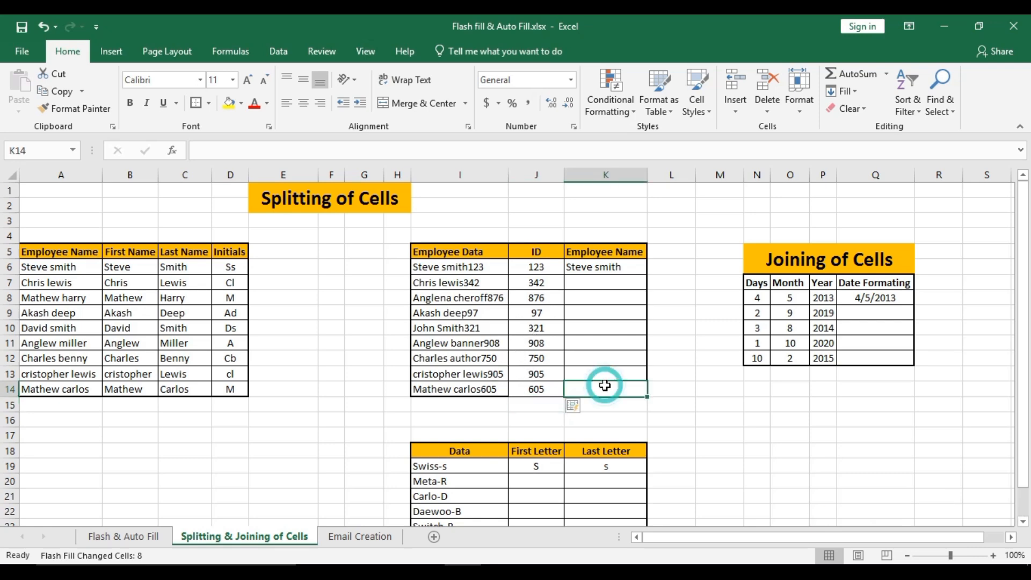
{"action": "key", "text": "ctrl+shift+Up"}
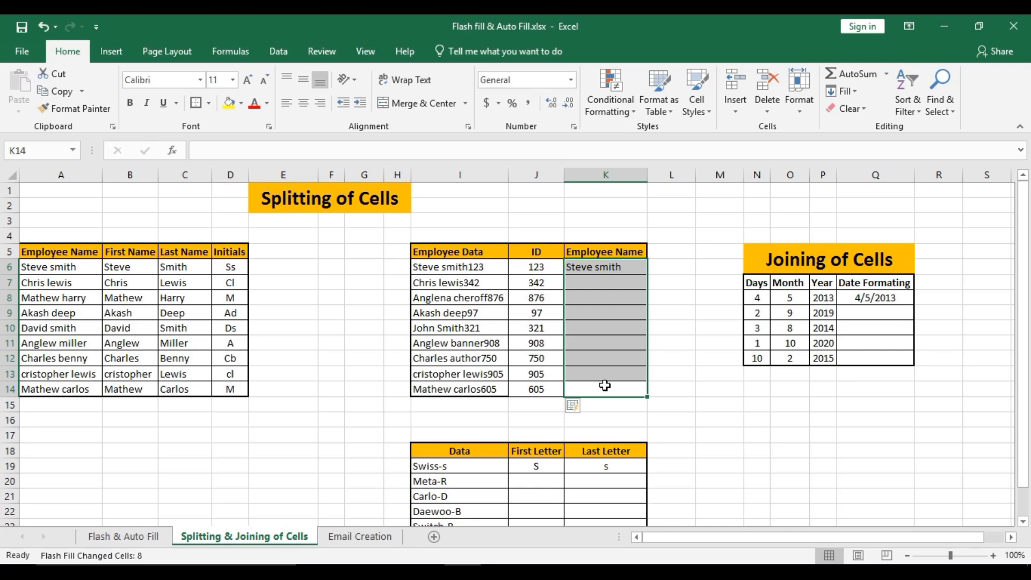
{"action": "key", "text": "ctrl+e"}
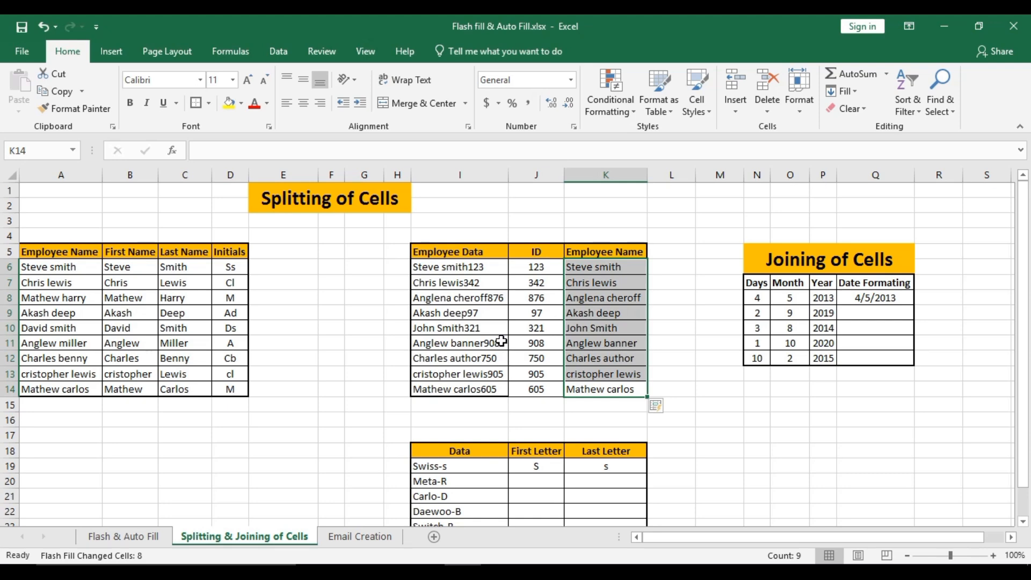
- Compare the filled Employee Name entries with the matching Employee Data rows
{"action": "left_click", "coordinate": [593, 268]}
{"action": "left_click", "coordinate": [589, 252]}
{"action": "left_click", "coordinate": [477, 266]}
{"action": "left_click", "coordinate": [484, 282]}
{"action": "left_click", "coordinate": [576, 285]}
{"action": "left_click", "coordinate": [499, 283]}
{"action": "left_click", "coordinate": [586, 297]}
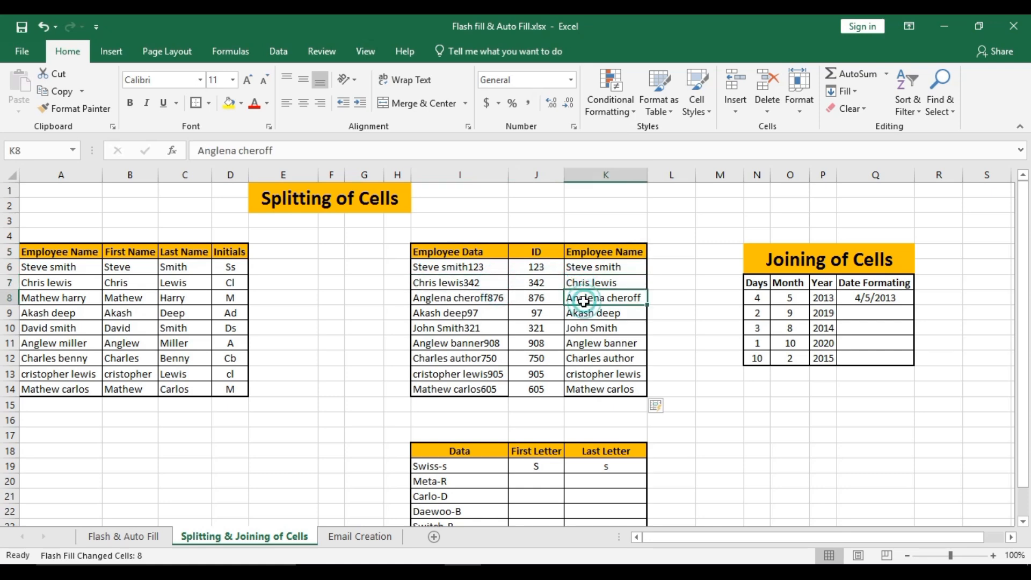
{"action": "left_click", "coordinate": [479, 309]}
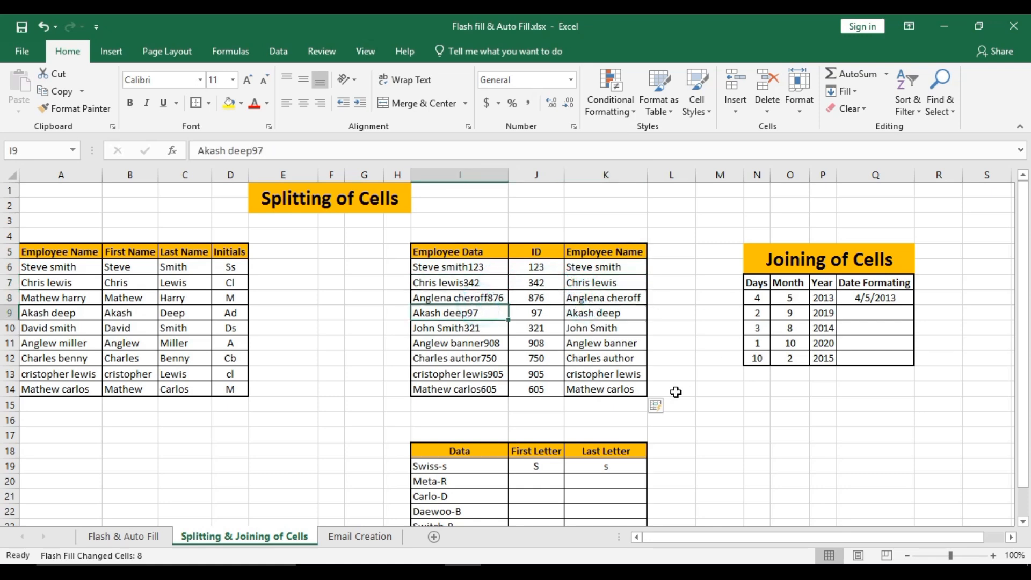
- Try to Flash Fill the First Letter column J19:J24 from the single sample S
{"action": "left_click", "coordinate": [541, 466]}
{"action": "type", "text": "S"}
{"action": "key", "text": "Return"}
{"action": "key", "text": "Return"}
{"action": "key", "text": "Return"}
{"action": "key", "text": "Return"}
{"action": "key", "text": "Return"}
{"action": "key", "text": "Return"}
{"action": "key", "text": "Return"}
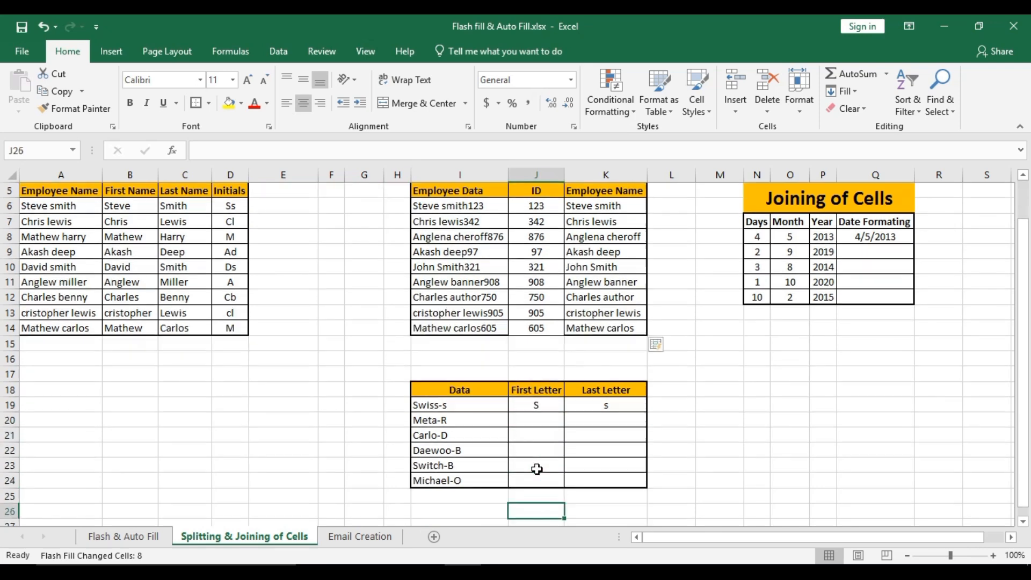
{"action": "left_click", "coordinate": [517, 422]}
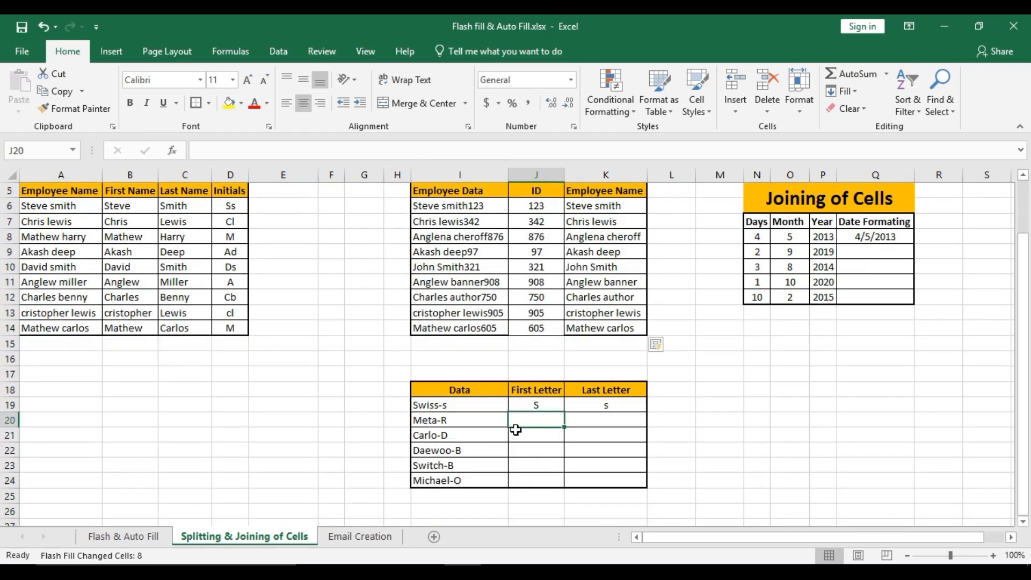
{"action": "key", "text": "Left"}
{"action": "key", "text": "ctrl+Down"}
{"action": "key", "text": "Right"}
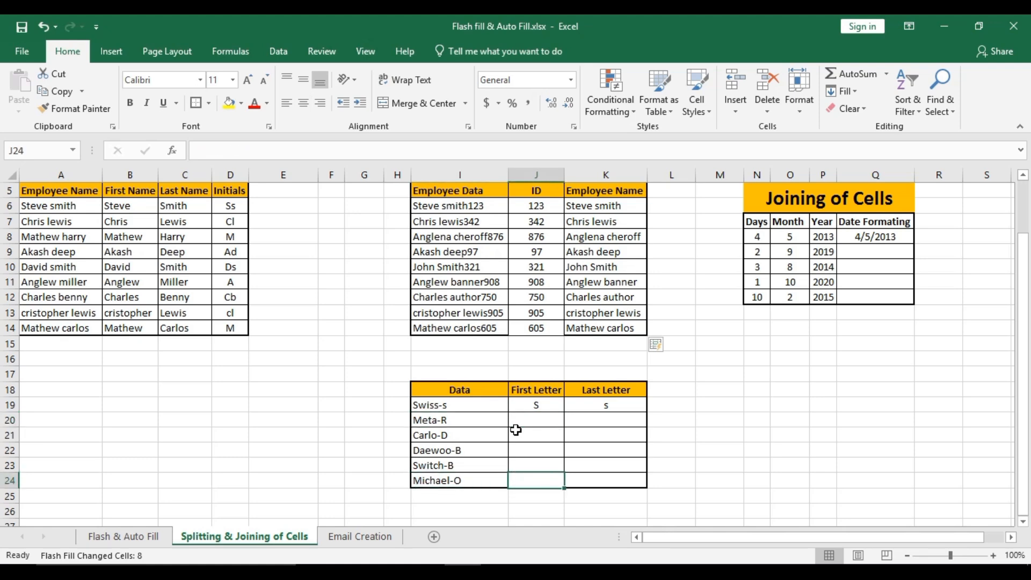
{"action": "key", "text": "ctrl+shift+Up"}
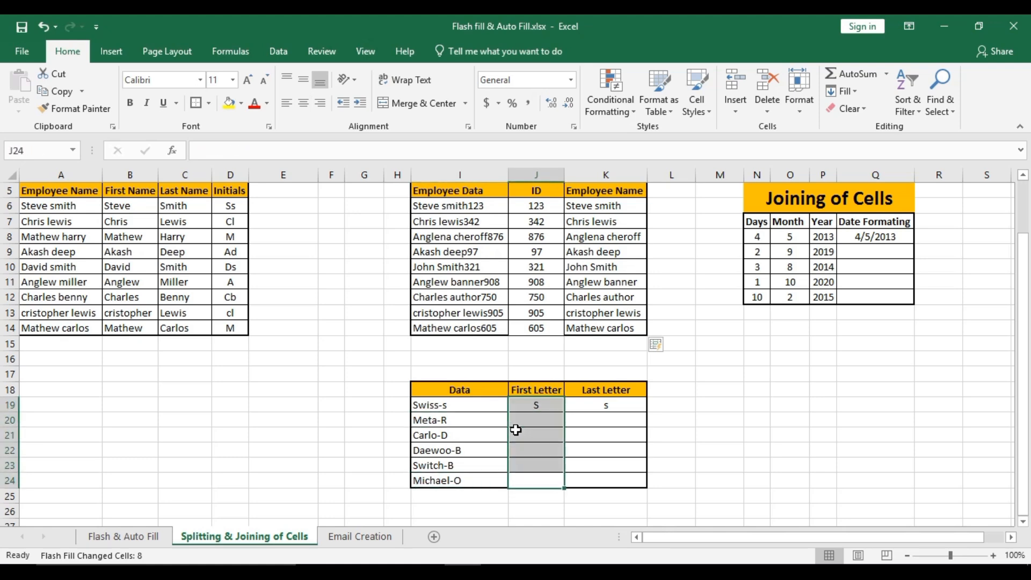
{"action": "key", "text": "ctrl+e"}
{"action": "left_click", "coordinate": [516, 349]}
- Enter M as a second First Letter sample in J20 and Flash Fill J19:J24
{"action": "left_click", "coordinate": [524, 421]}
{"action": "type", "text": "M"}
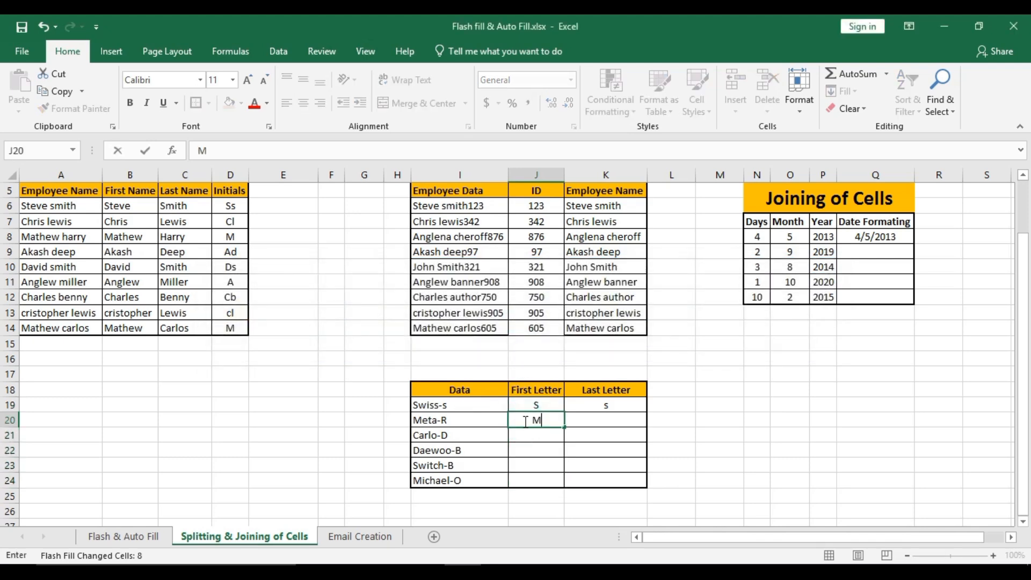
{"action": "key", "text": "Return"}
{"action": "key", "text": "Down"}
{"action": "key", "text": "Down"}
{"action": "key", "text": "Down"}
{"action": "key", "text": "ctrl+shift+Up"}
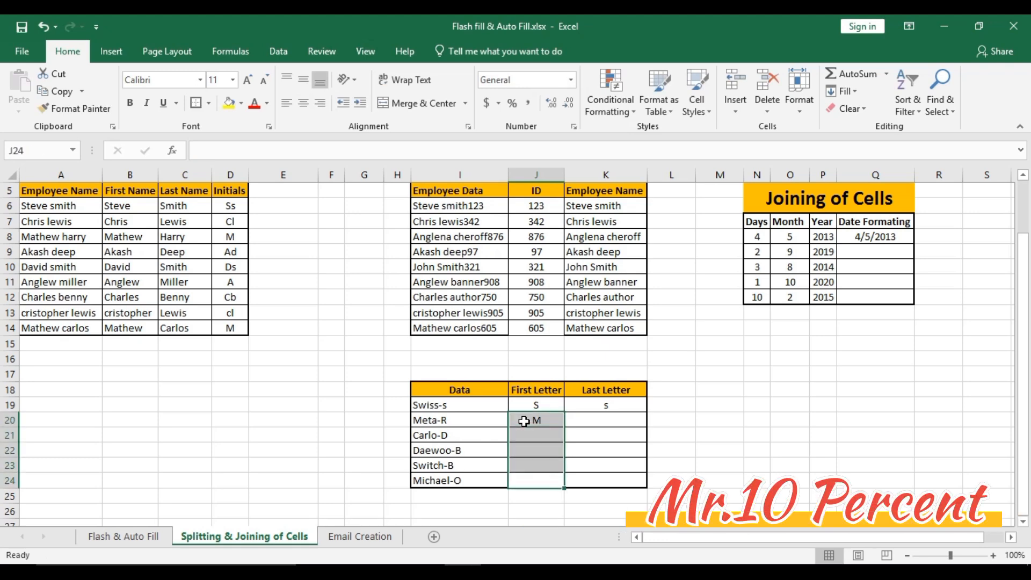
{"action": "key", "text": "shift+Up"}
{"action": "key", "text": "ctrl+e"}
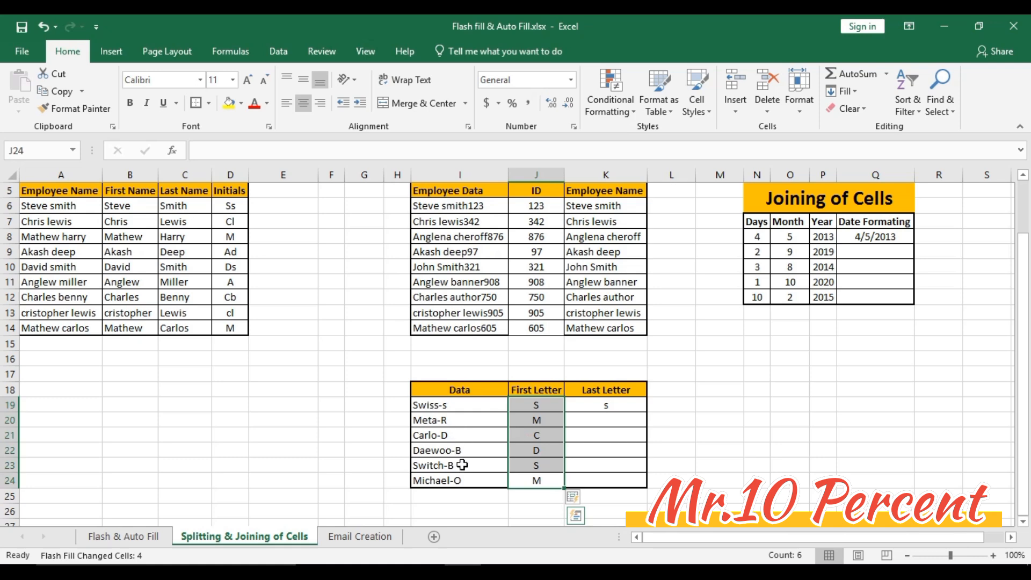
- Enter R as a second Last Letter sample in K20 and Flash Fill K19:K24
{"action": "left_click", "coordinate": [586, 420]}
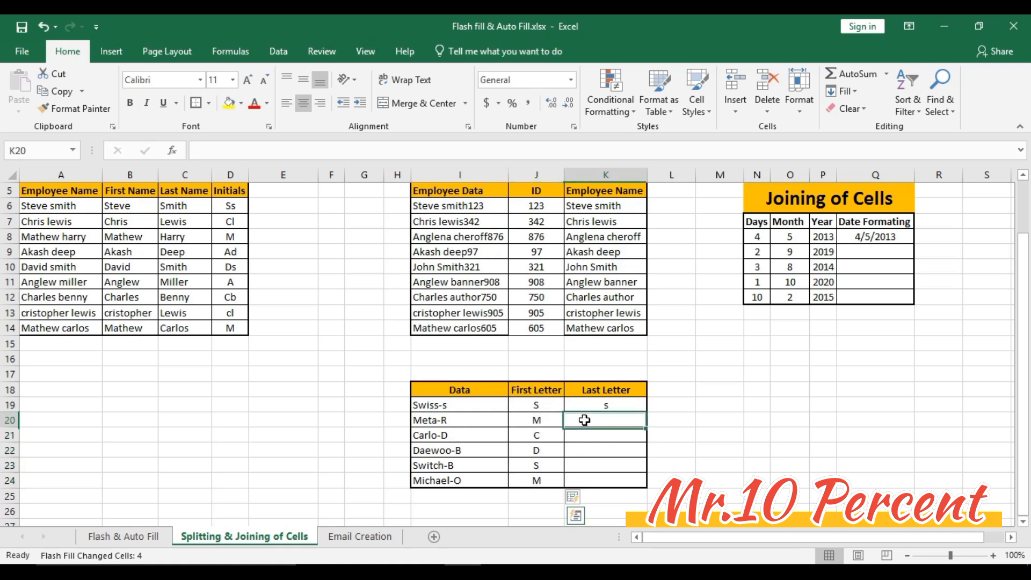
{"action": "type", "text": "R"}
{"action": "key", "text": "ctrl+Return"}
{"action": "key", "text": "Left"}
{"action": "key", "text": "ctrl+Down"}
{"action": "key", "text": "Right"}
{"action": "key", "text": "ctrl+Up"}
{"action": "key", "text": "Left"}
{"action": "key", "text": "ctrl+Down"}
{"action": "key", "text": "Right"}
{"action": "key", "text": "ctrl+shift+Up"}
{"action": "key", "text": "shift+Up"}
{"action": "key", "text": "ctrl+e"}
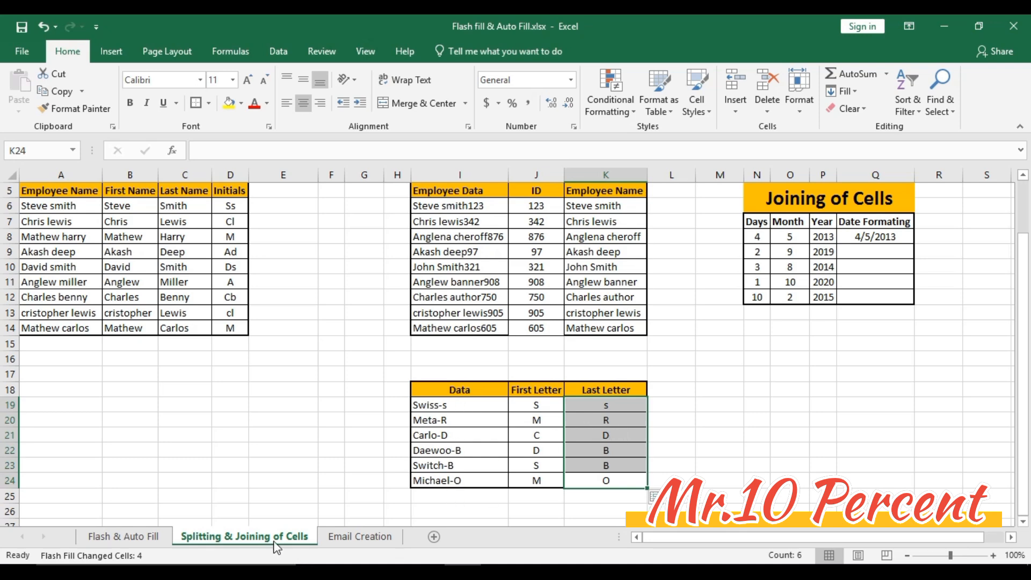
- Flash Fill the joined dates in Q8:Q12 of the Joining of Cells table from the 4/5/2013 sample, and undo the fill
{"action": "left_click", "coordinate": [156, 533]}
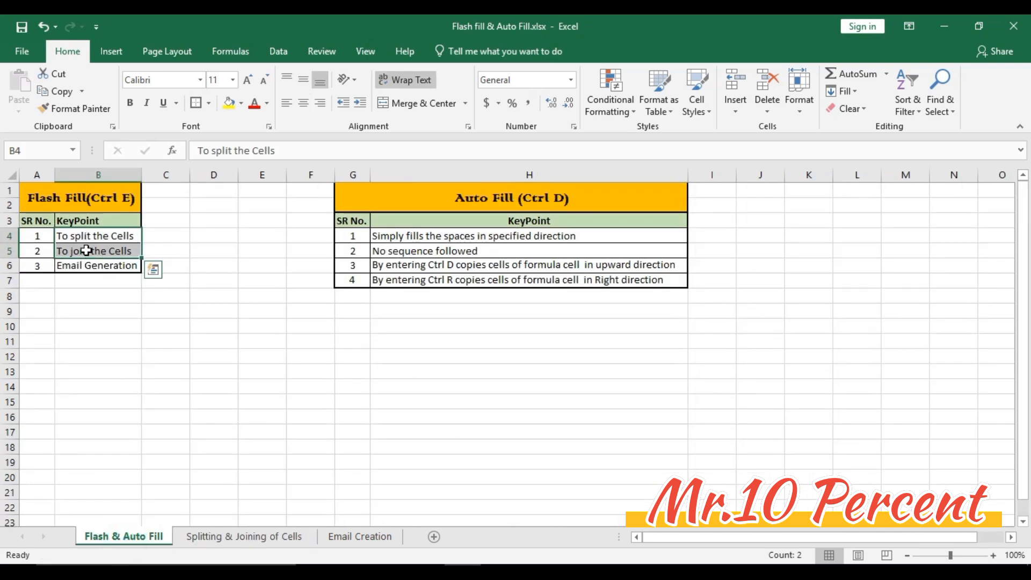
{"action": "left_click", "coordinate": [235, 537]}
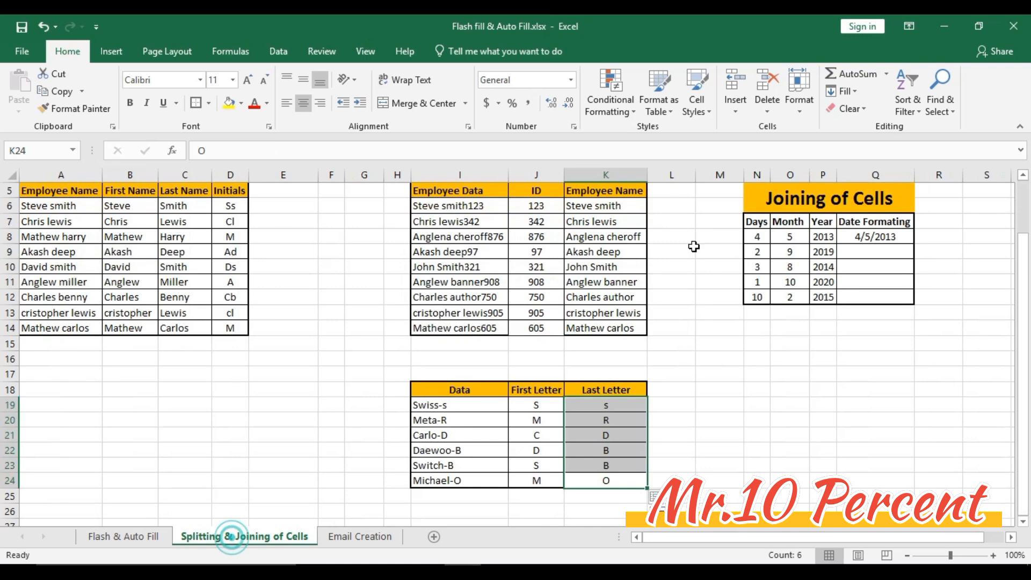
{"action": "left_click", "coordinate": [864, 254]}
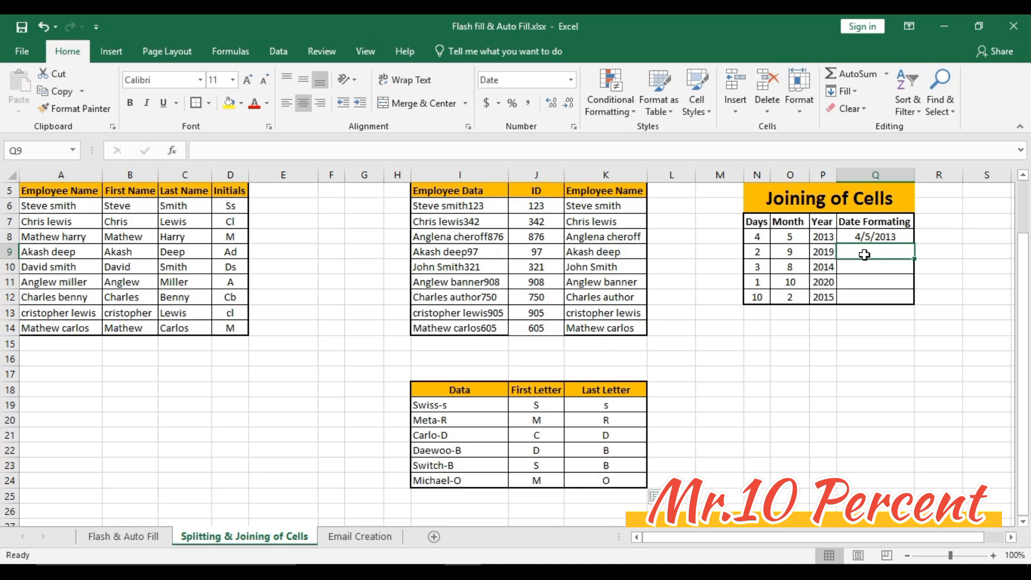
{"action": "key", "text": "Left"}
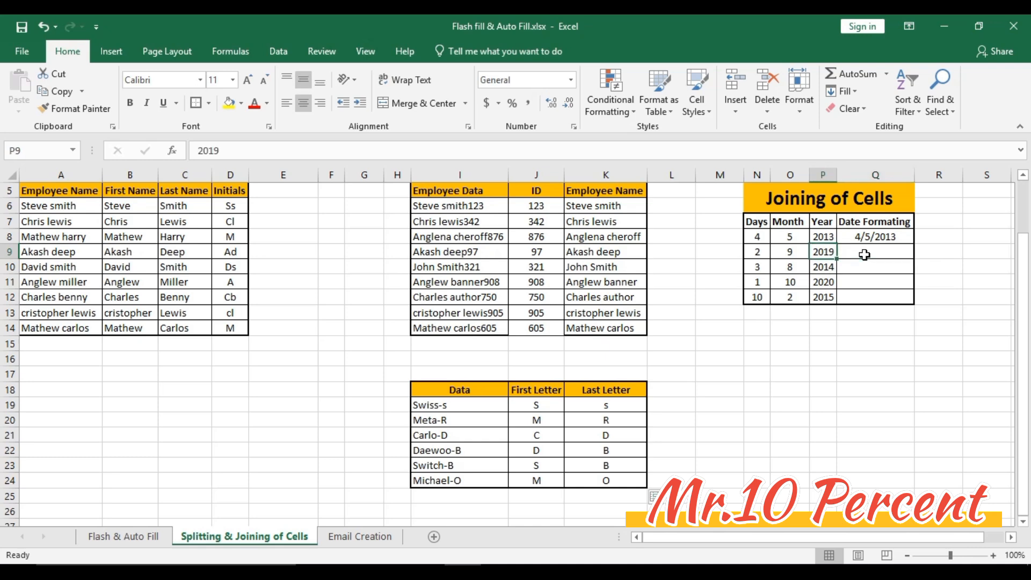
{"action": "left_click", "coordinate": [865, 234]}
{"action": "left_click", "coordinate": [874, 300]}
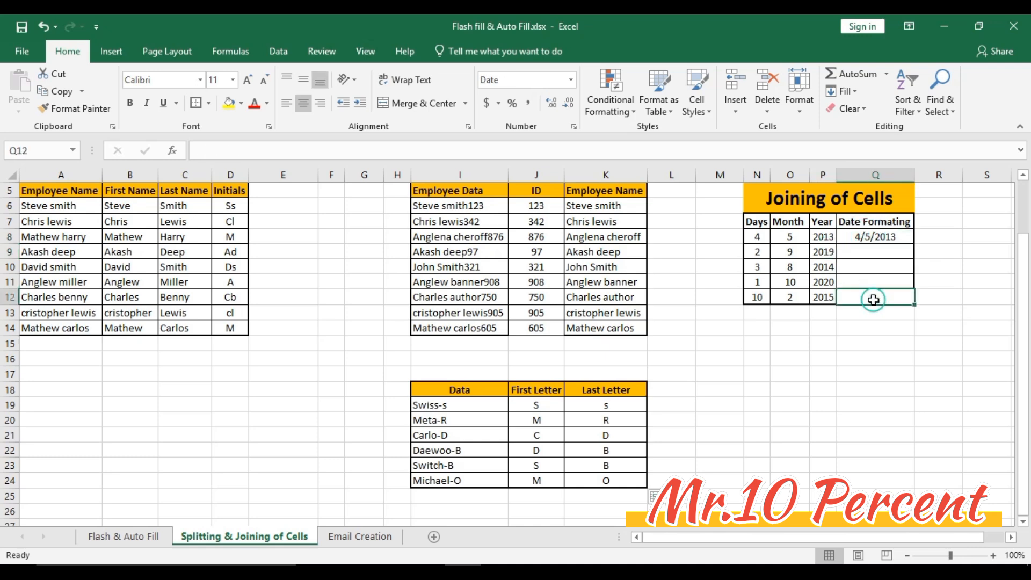
{"action": "key", "text": "ctrl+shift+Up"}
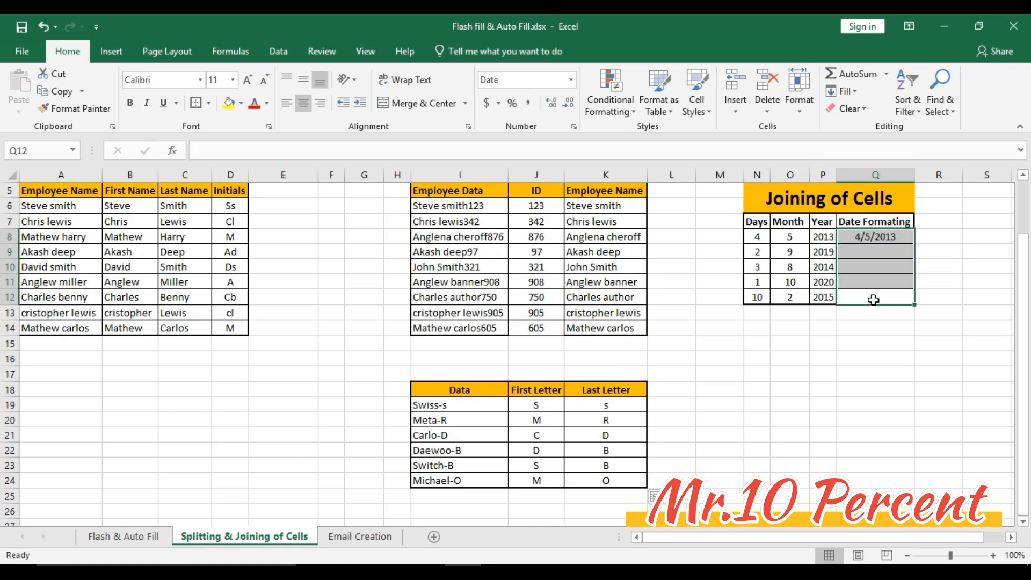
{"action": "key", "text": "ctrl+e"}
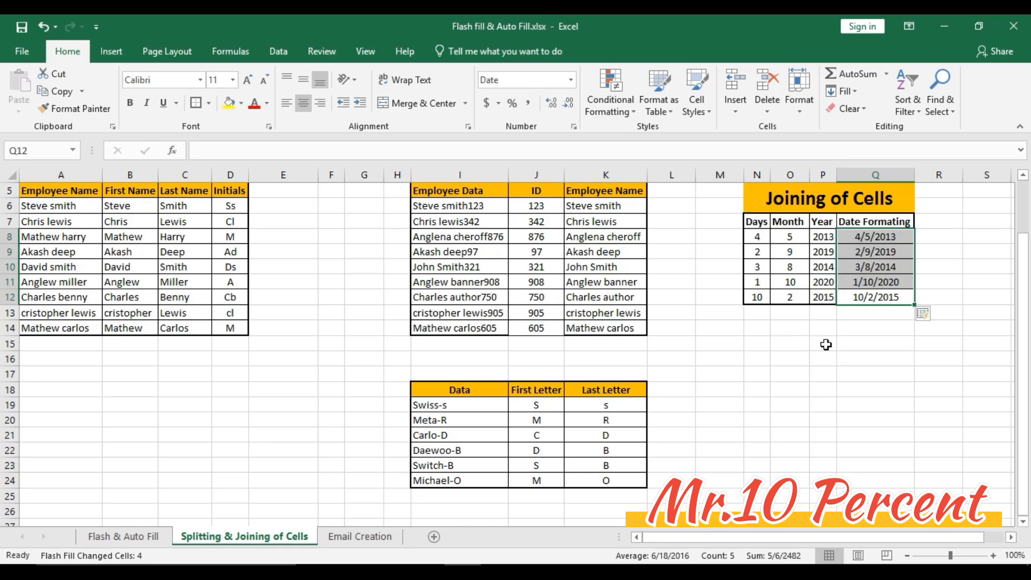
{"action": "key", "text": "ctrl+z"}
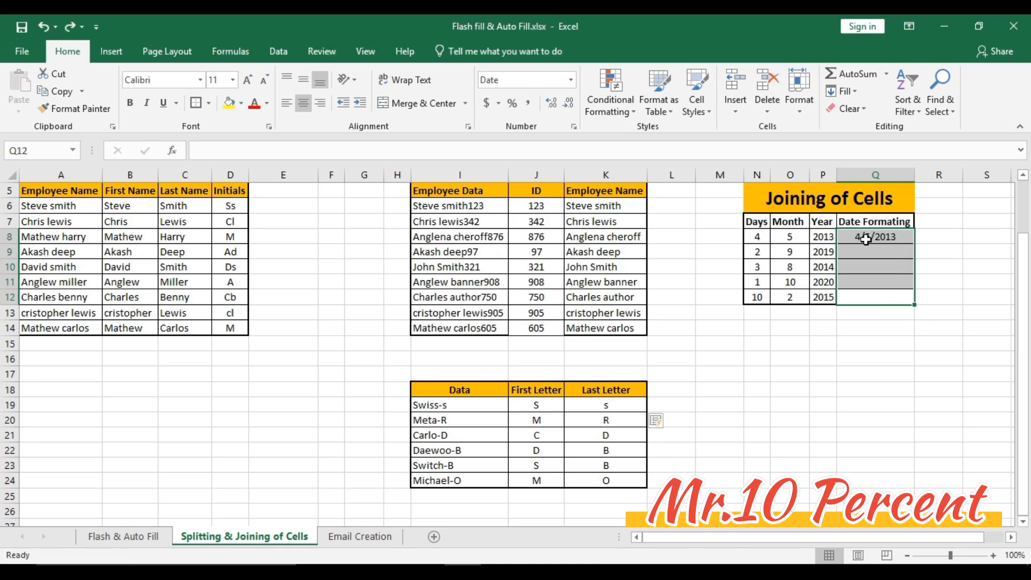
- Repeat the Flash Fill on dates Q8:Q12 with the Data Tools command, and undo it
{"action": "left_click", "coordinate": [278, 51]}
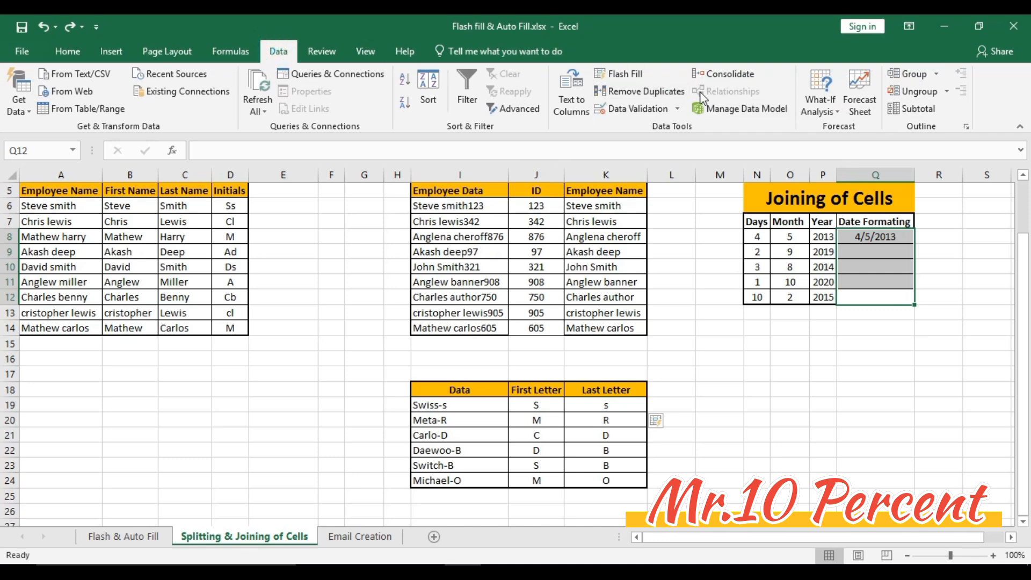
{"action": "left_click", "coordinate": [637, 76]}
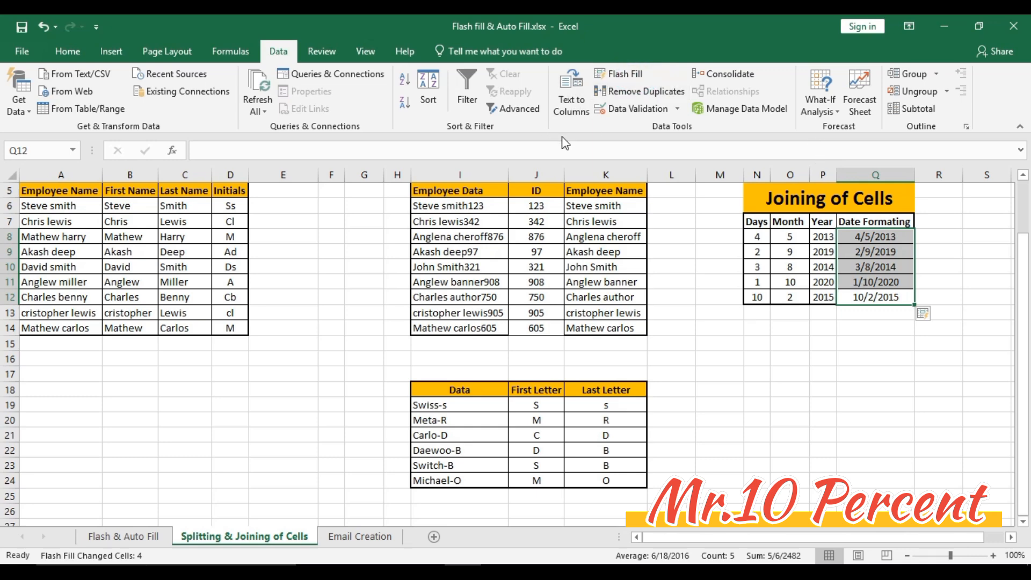
{"action": "key", "text": "ctrl+z"}
- Flash Fill the Date Formating cells Q8:Q12 with the Fill command from the Editing group
{"action": "left_click", "coordinate": [68, 51]}
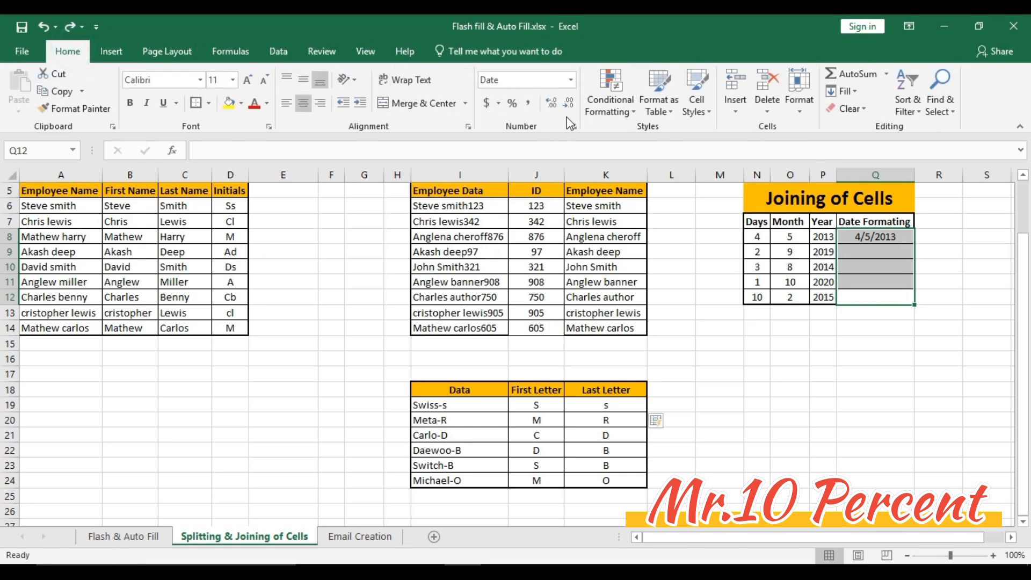
{"action": "left_click", "coordinate": [855, 92]}
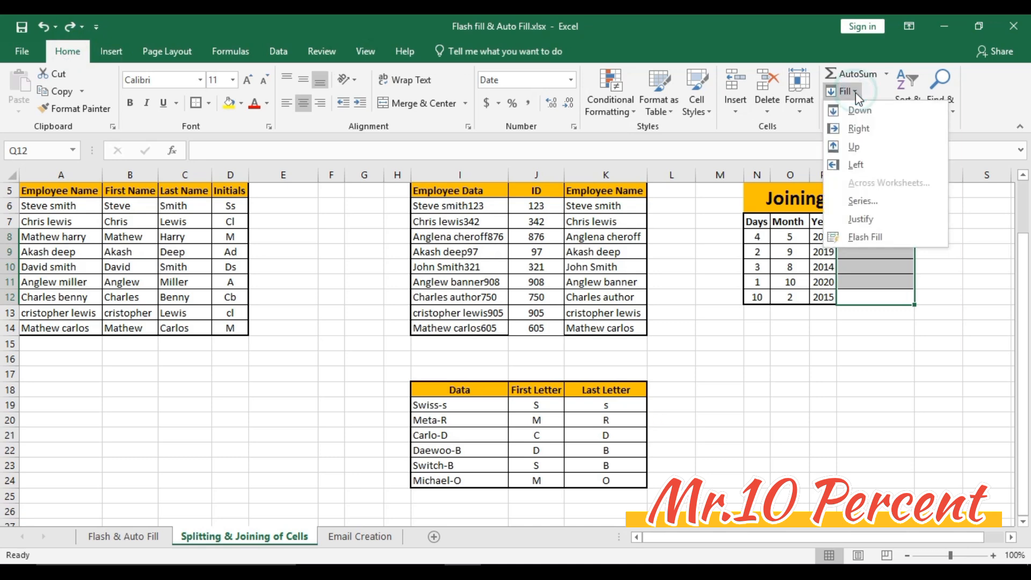
{"action": "left_click", "coordinate": [873, 239]}
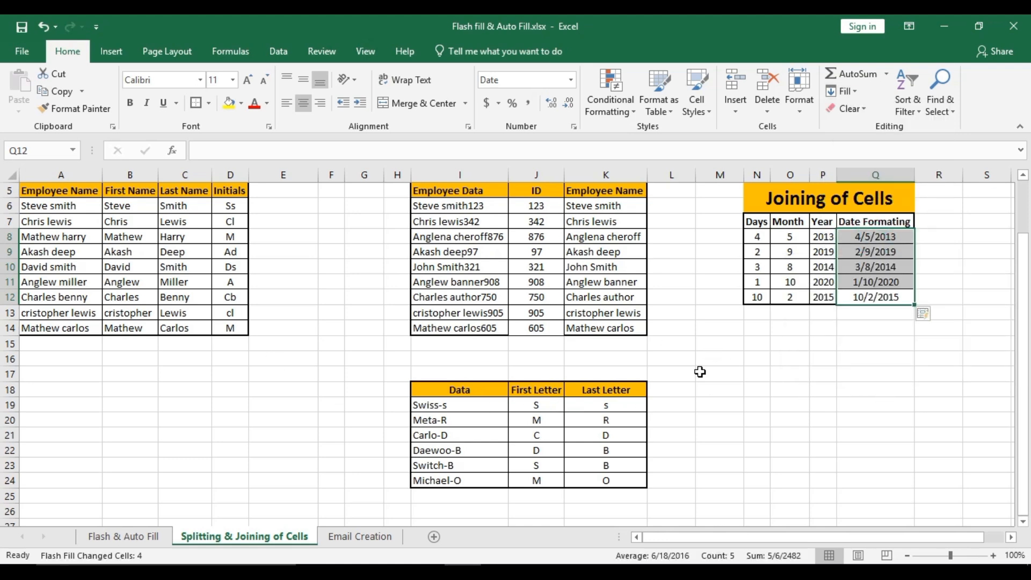
- Flash Fill the Email Address cells B2:B10 on the Email Creation sheet from the sample address in B2
{"action": "left_click", "coordinate": [374, 544]}
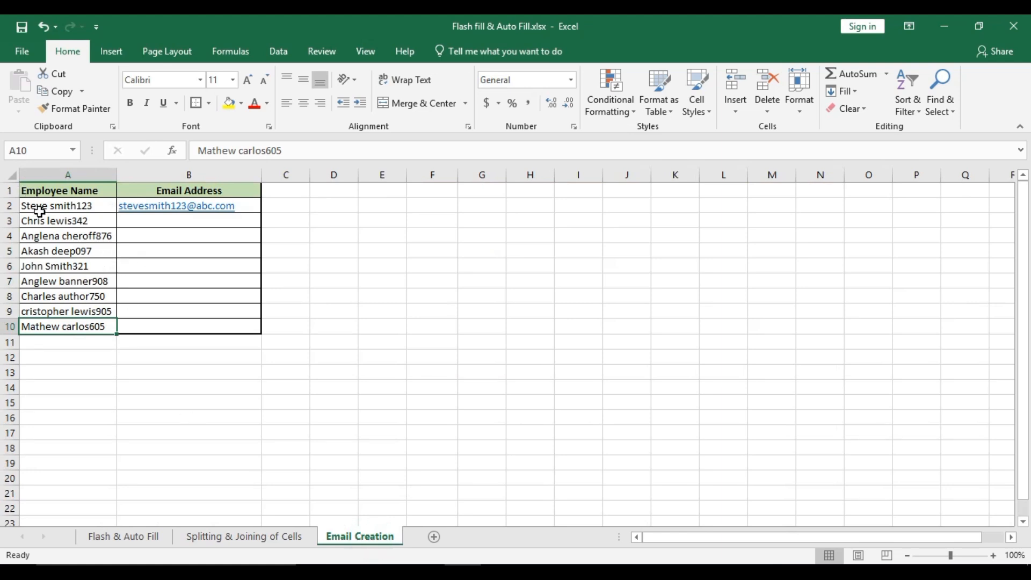
{"action": "left_click", "coordinate": [279, 212]}
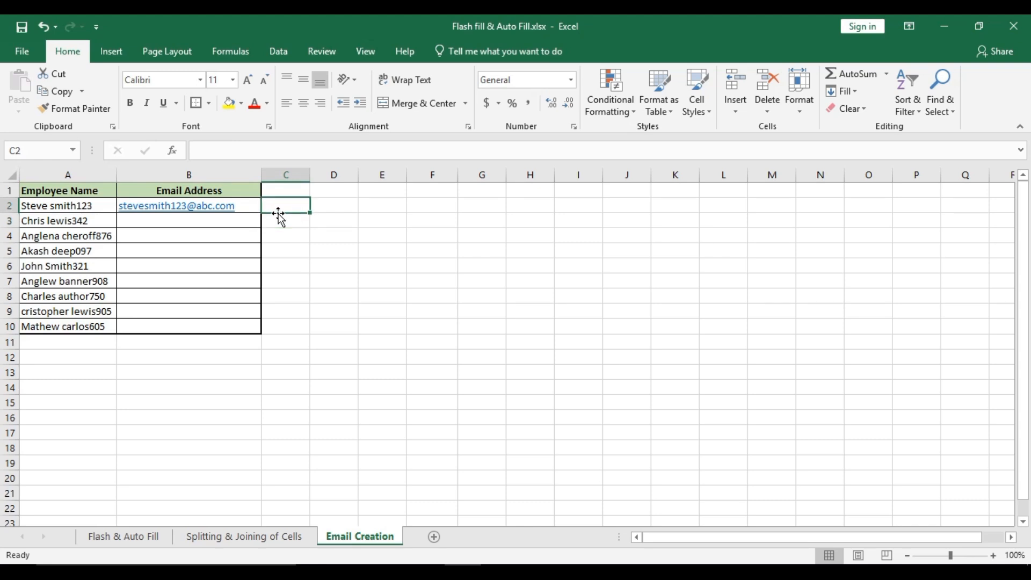
{"action": "key", "text": "Left"}
{"action": "key", "text": "Left"}
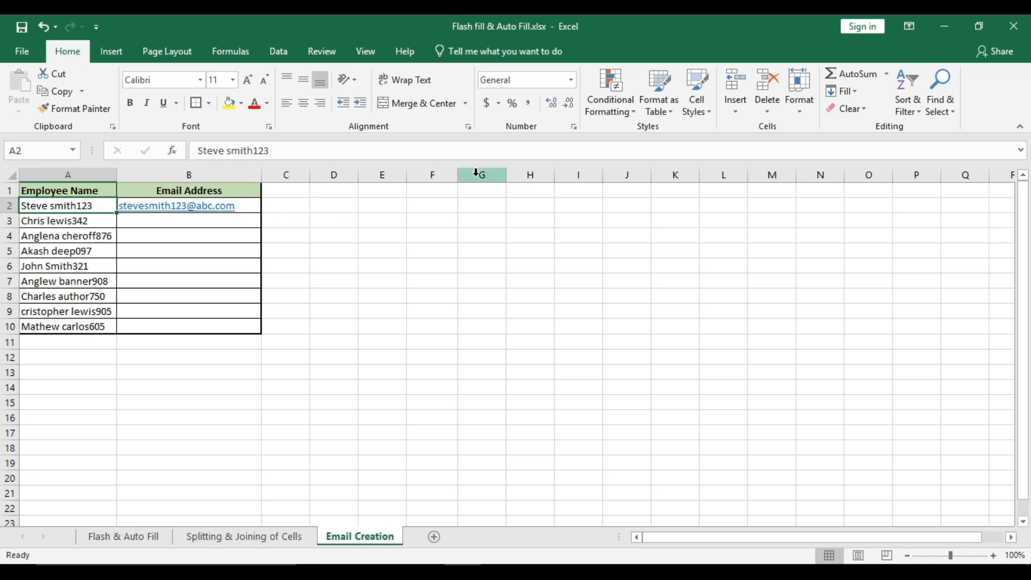
{"action": "key", "text": "Right"}
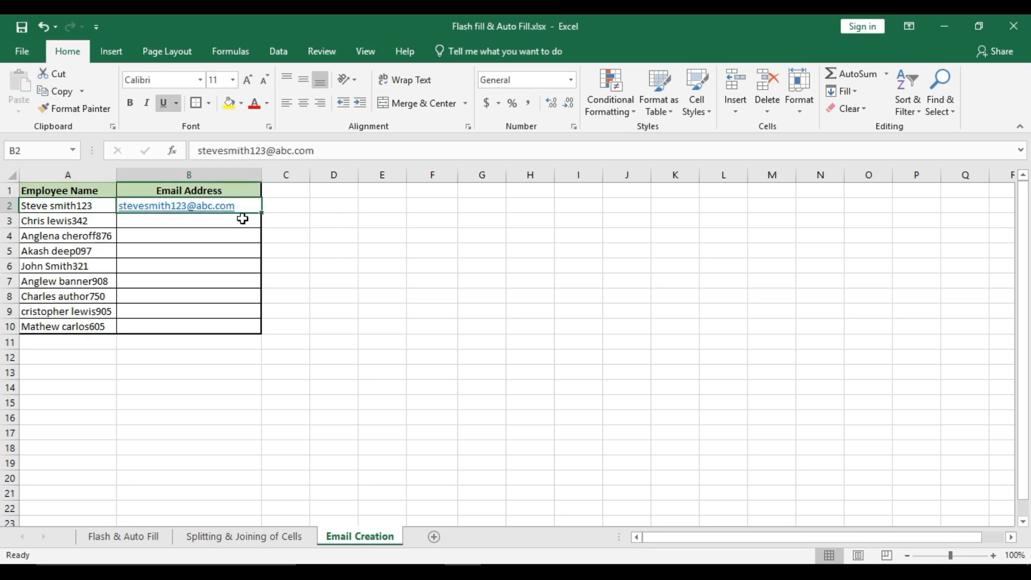
{"action": "left_click", "coordinate": [161, 329]}
{"action": "key", "text": "ctrl+shift+Up"}
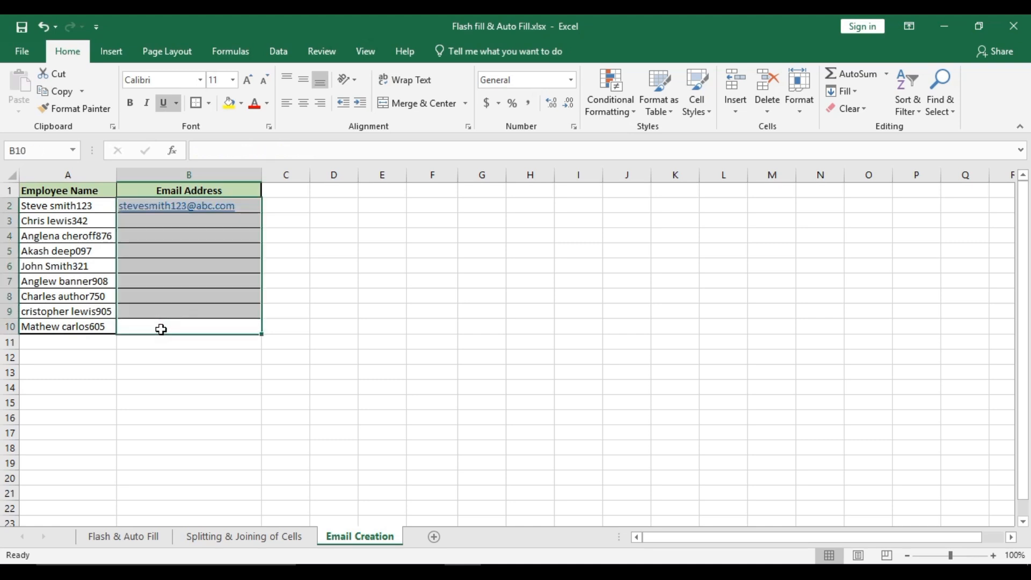
{"action": "key", "text": "ctrl+e"}
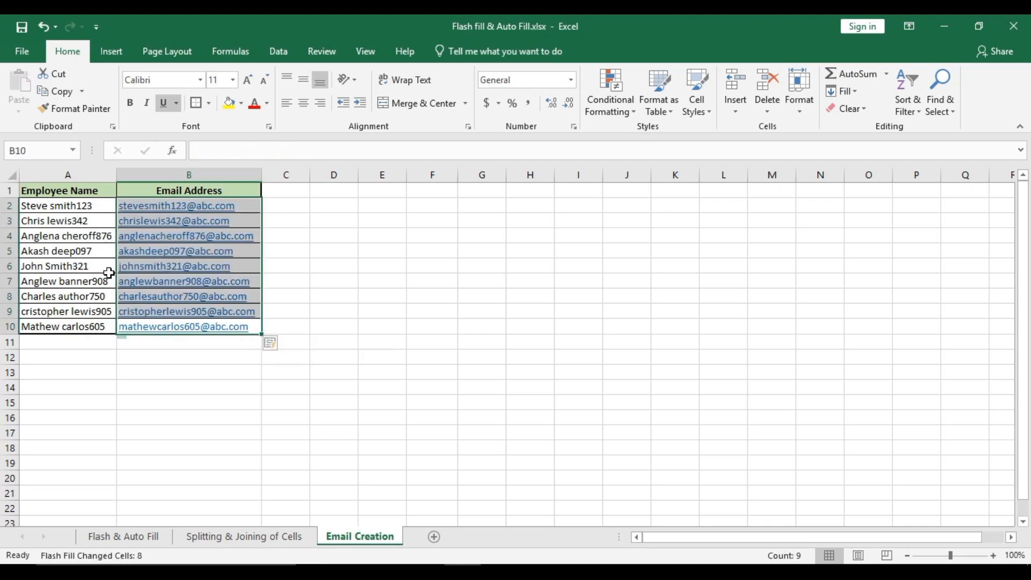
- Compare the employee names in A3:A10 row by row with the generated email addresses beside them
{"action": "left_click", "coordinate": [89, 222]}
{"action": "key", "text": "Right"}
{"action": "key", "text": "Left"}
{"action": "key", "text": "Down"}
{"action": "key", "text": "Right"}
{"action": "key", "text": "Left"}
{"action": "key", "text": "Down"}
{"action": "key", "text": "Right"}
{"action": "key", "text": "Down"}
{"action": "key", "text": "Left"}
{"action": "key", "text": "Down"}
{"action": "key", "text": "Right"}
{"action": "key", "text": "Down"}
{"action": "key", "text": "Left"}
{"action": "key", "text": "Down"}
{"action": "key", "text": "Right"}
{"action": "key", "text": "Down"}
{"action": "key", "text": "Left"}
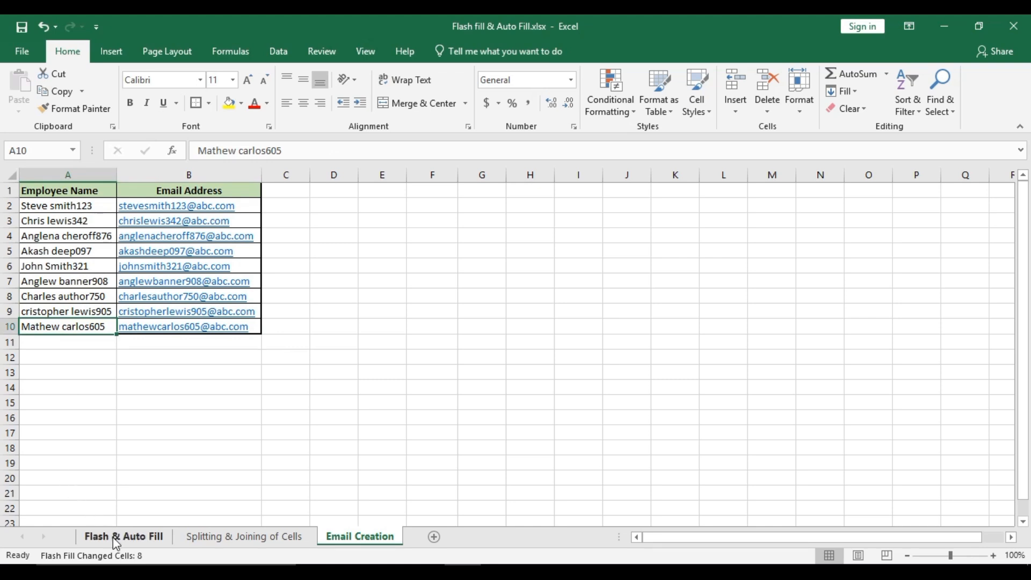
- Change the Auto Fill heading on the Flash & Auto Fill sheet to "Auto Fill (Ctrl D & Ctrl R)"
{"action": "left_click", "coordinate": [121, 536]}
{"action": "left_click", "coordinate": [521, 198]}
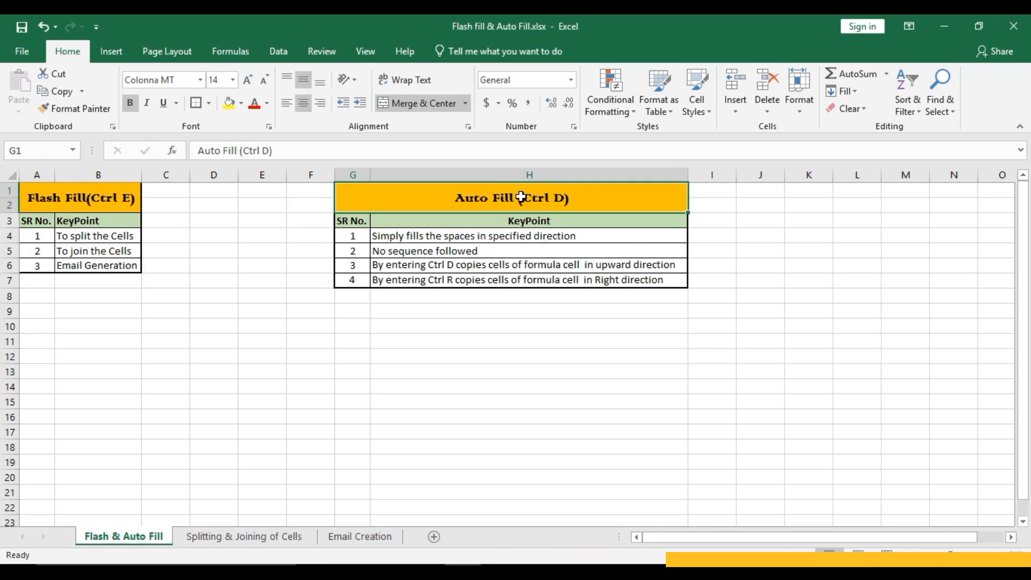
{"action": "key", "text": "F2"}
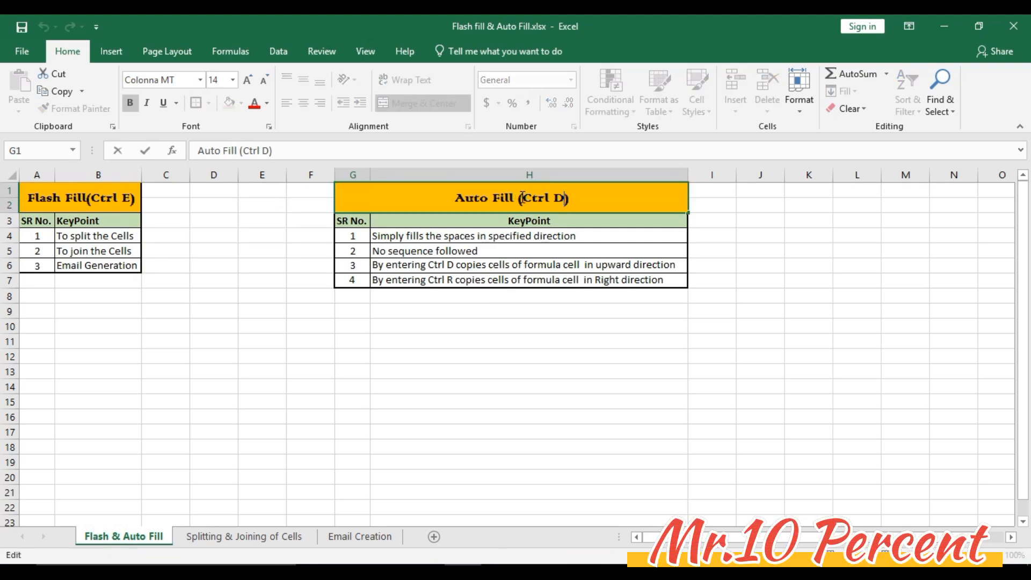
{"action": "type", "text": "& "}
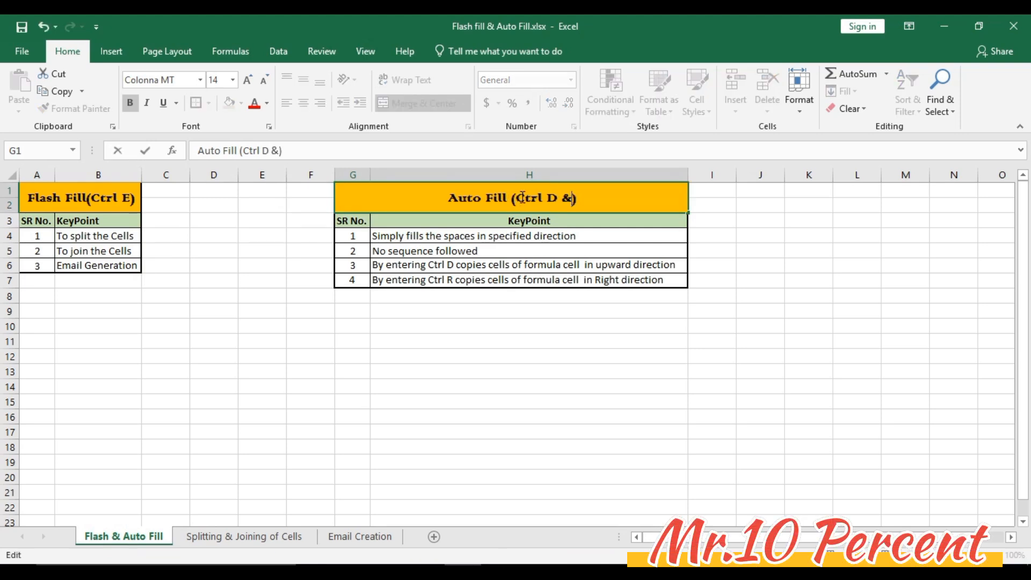
{"action": "type", "text": "Ctrl "}
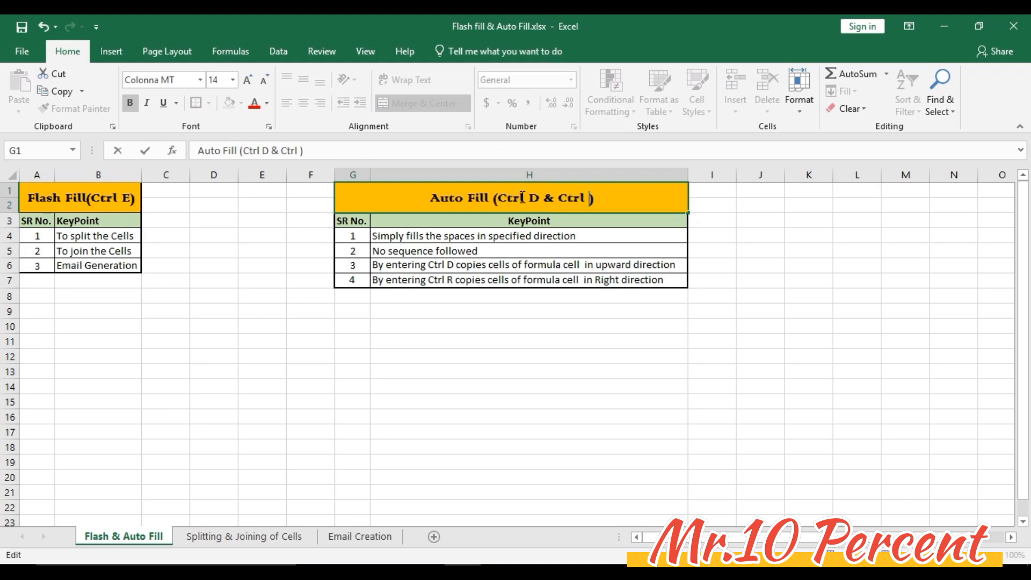
{"action": "type", "text": "R"}
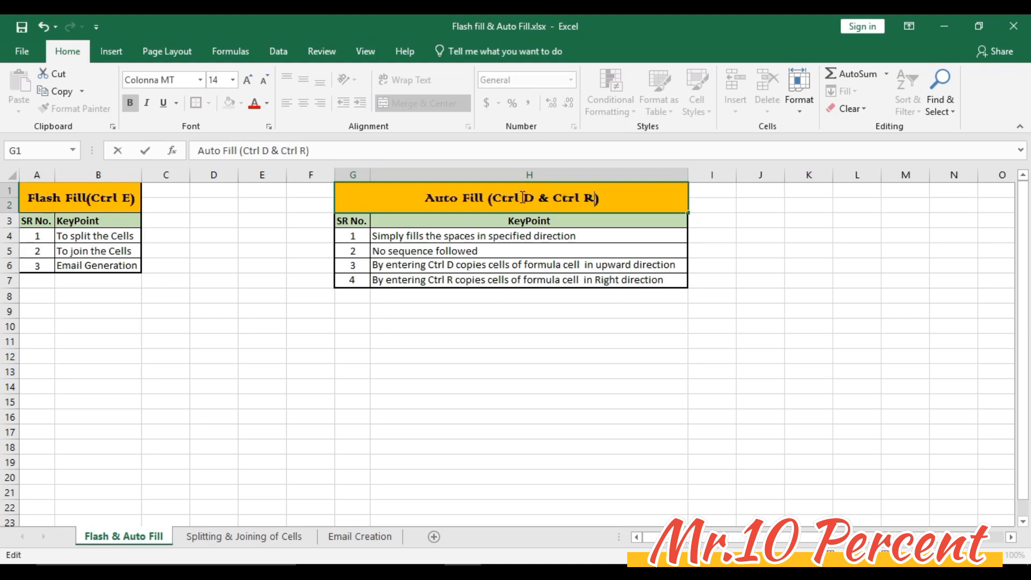
{"action": "key", "text": "Tab"}
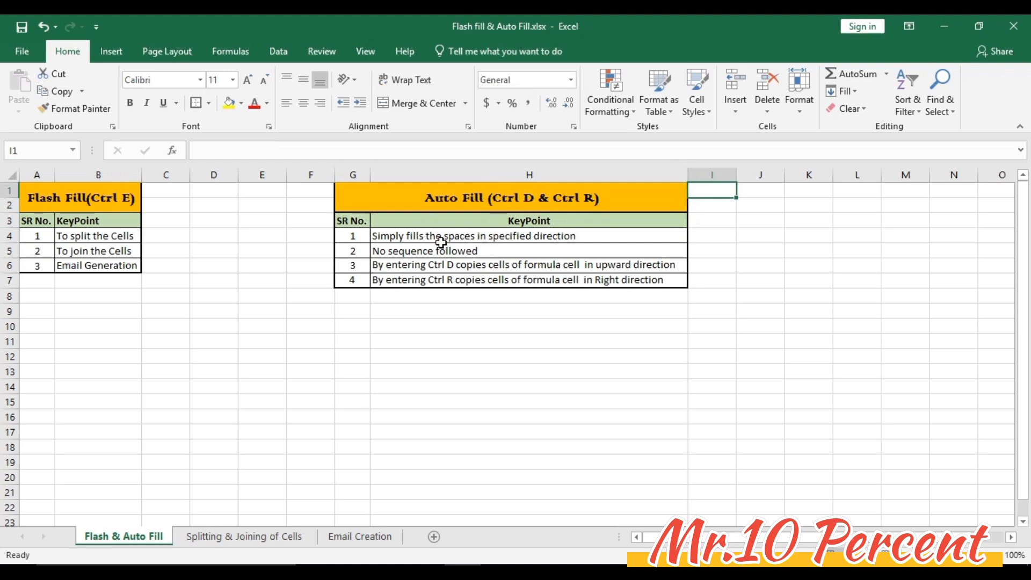
- Review the Auto Fill and Flash Fill key points against the First Name column on the Splitting & Joining of Cells sheet
{"action": "left_click", "coordinate": [612, 242]}
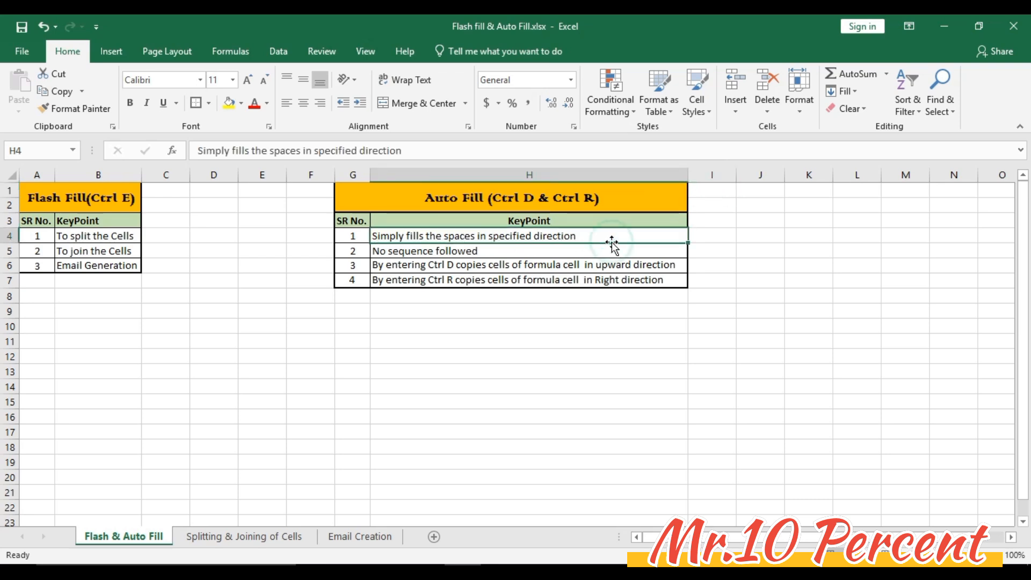
{"action": "left_click", "coordinate": [555, 269]}
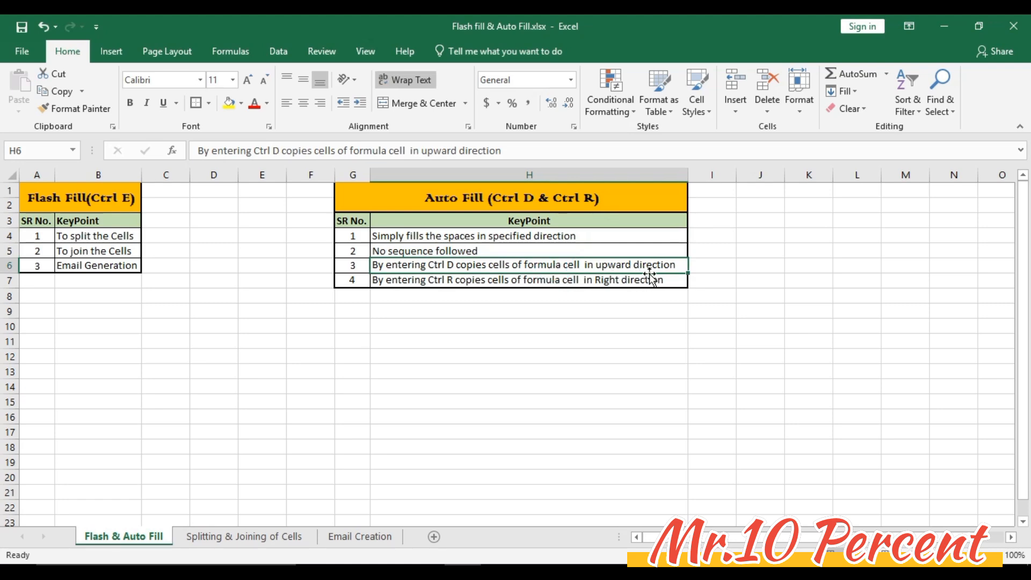
{"action": "left_click", "coordinate": [484, 283]}
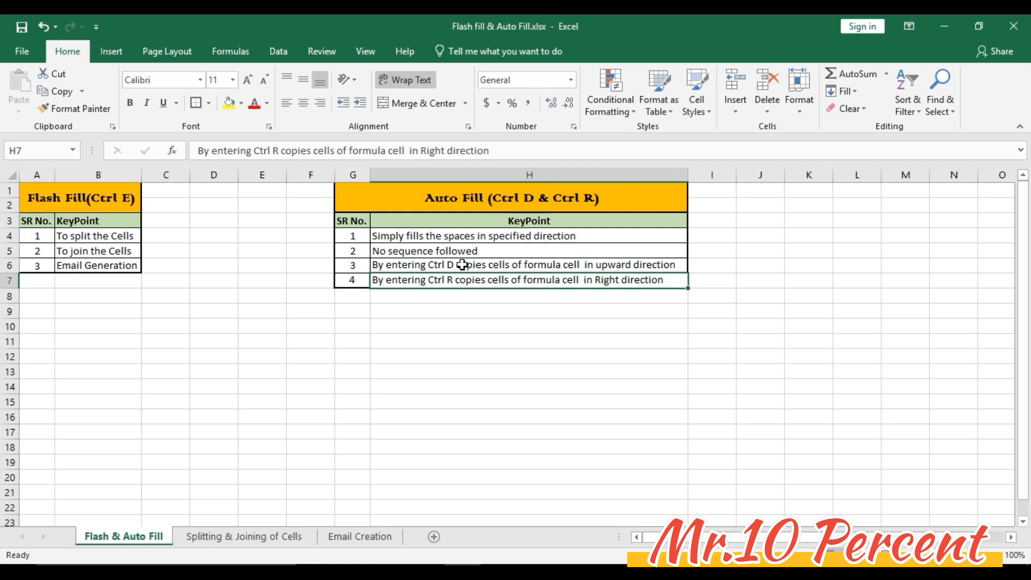
{"action": "left_click", "coordinate": [430, 253]}
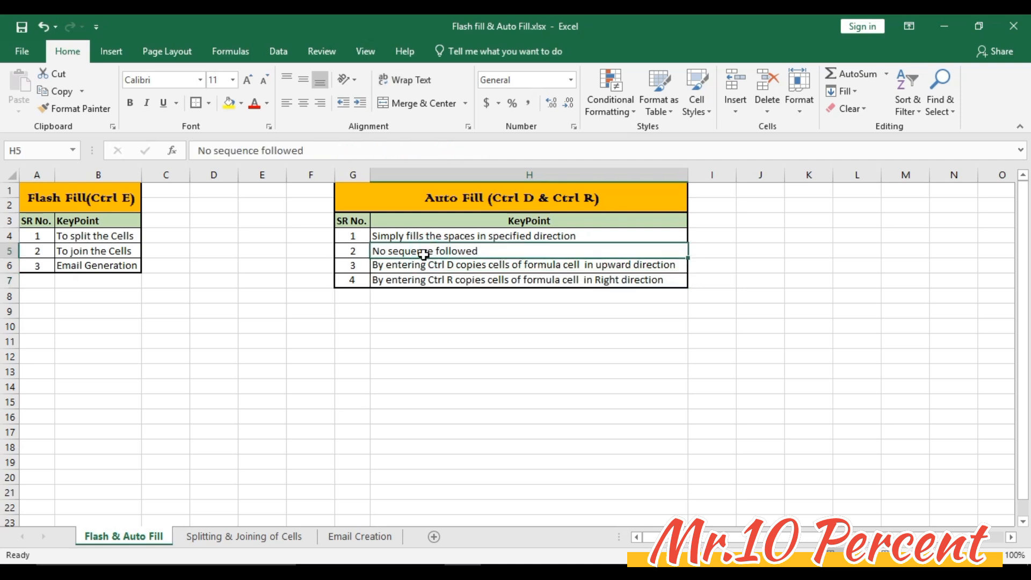
{"action": "left_click", "coordinate": [53, 181]}
{"action": "left_click_drag", "start_coordinate": [33, 193], "coordinate": [92, 252]}
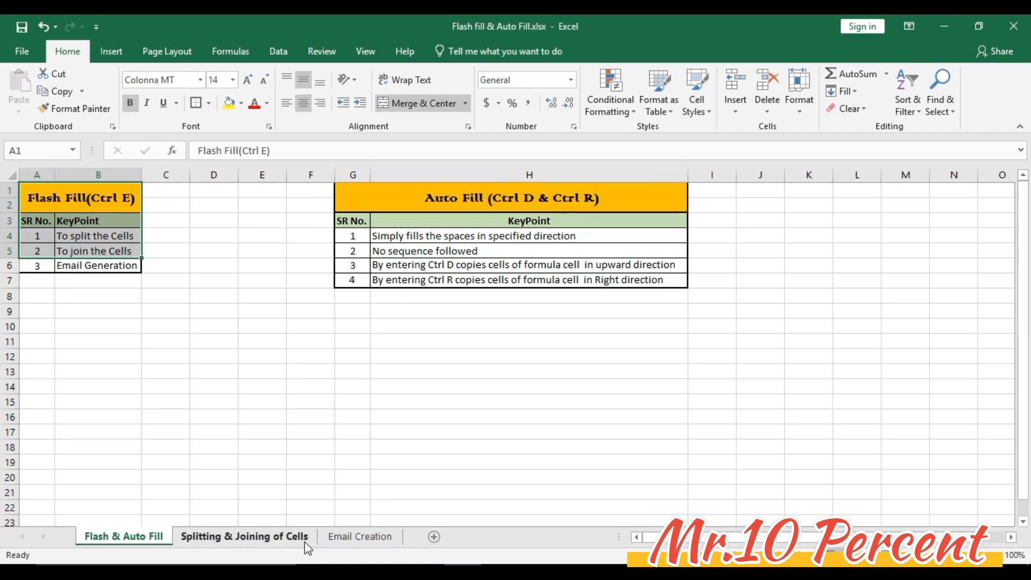
{"action": "left_click", "coordinate": [264, 536]}
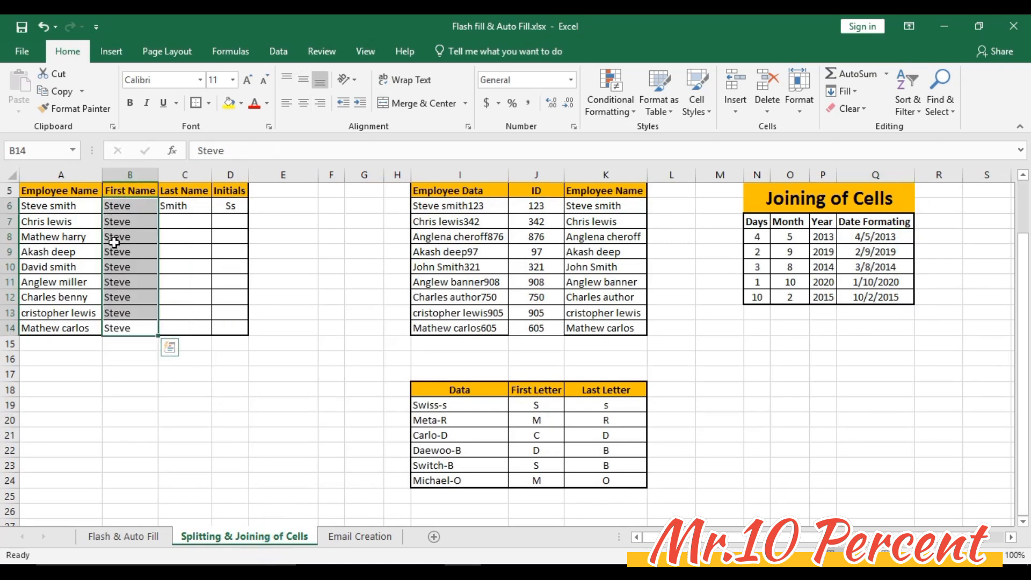
{"action": "left_click", "coordinate": [137, 537]}
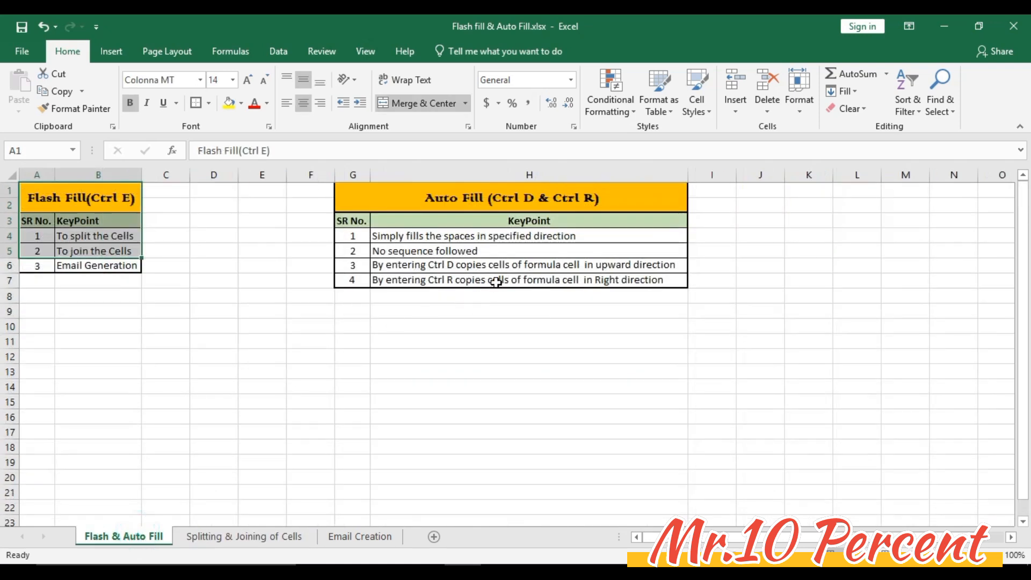
{"action": "left_click", "coordinate": [493, 270]}
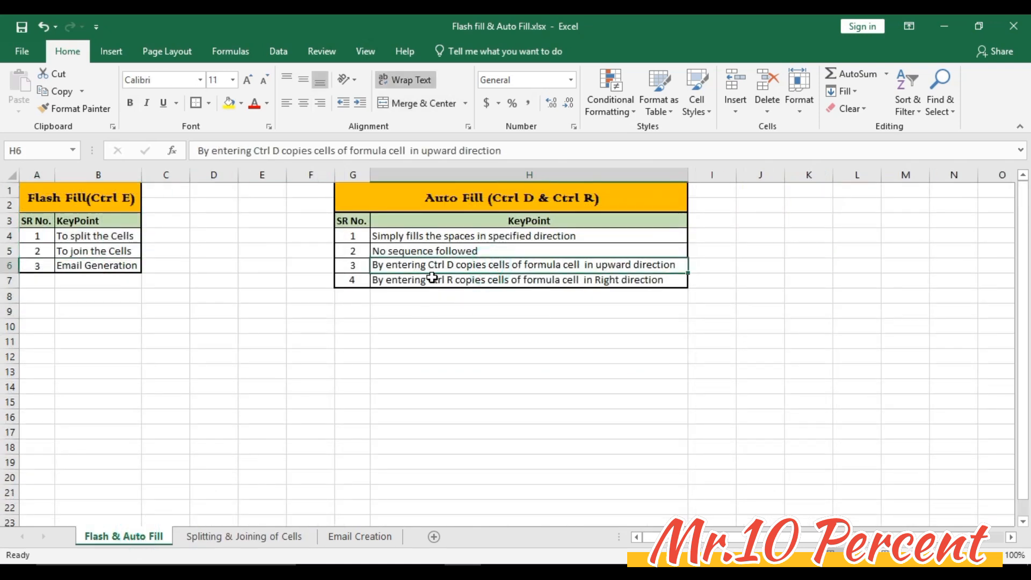
- Fill the Last Name and Initials samples in C6:D6 down through row 14 on the Splitting & Joining of Cells sheet
{"action": "left_click", "coordinate": [271, 537]}
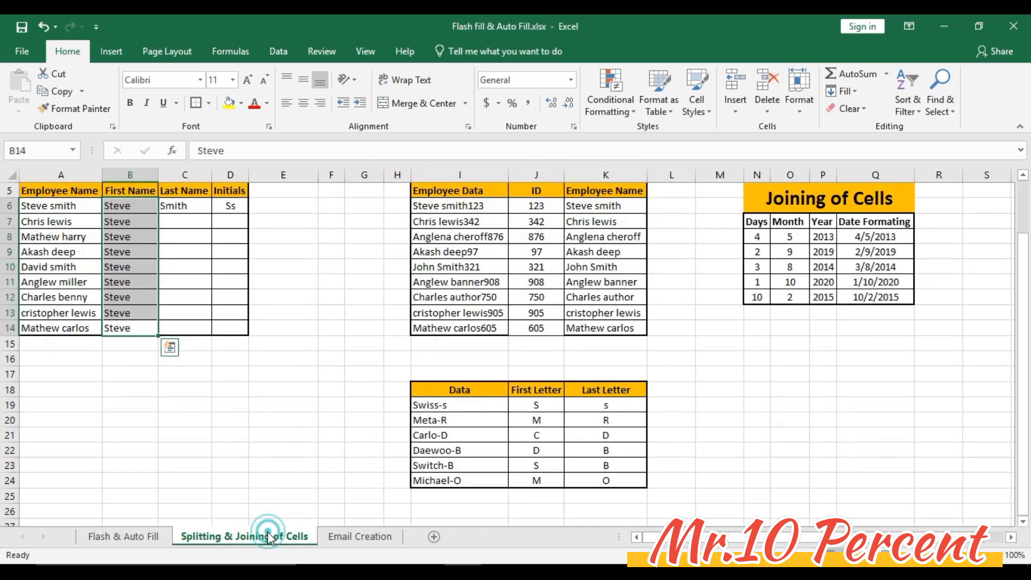
{"action": "left_click", "coordinate": [184, 220]}
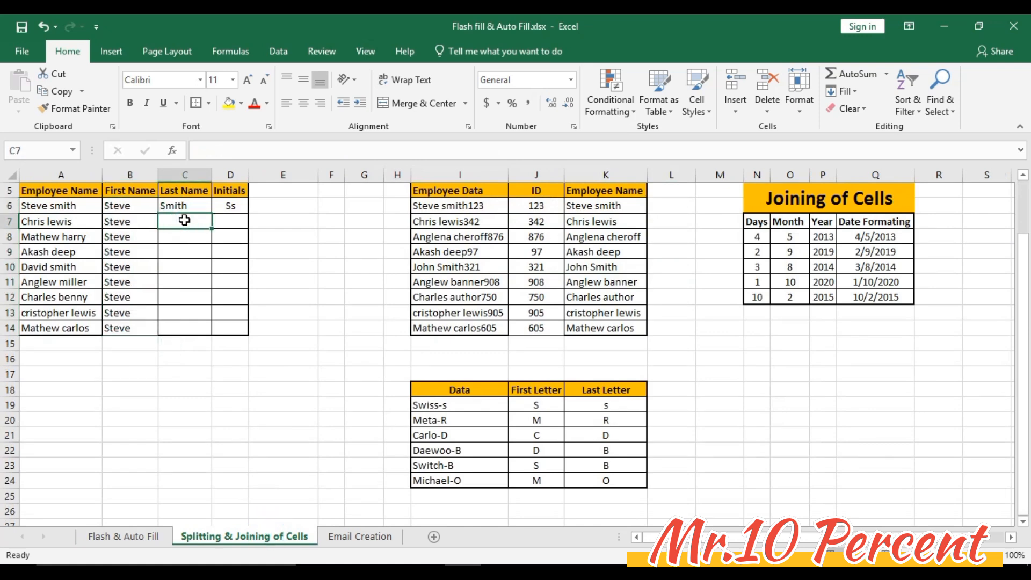
{"action": "key", "text": "Left"}
{"action": "key", "text": "ctrl+Down"}
{"action": "key", "text": "Right"}
{"action": "key", "text": "Right"}
{"action": "key", "text": "shift+Left"}
{"action": "key", "text": "shift+Left"}
{"action": "key", "text": "ctrl+shift+Up"}
{"action": "key", "text": "shift+Right"}
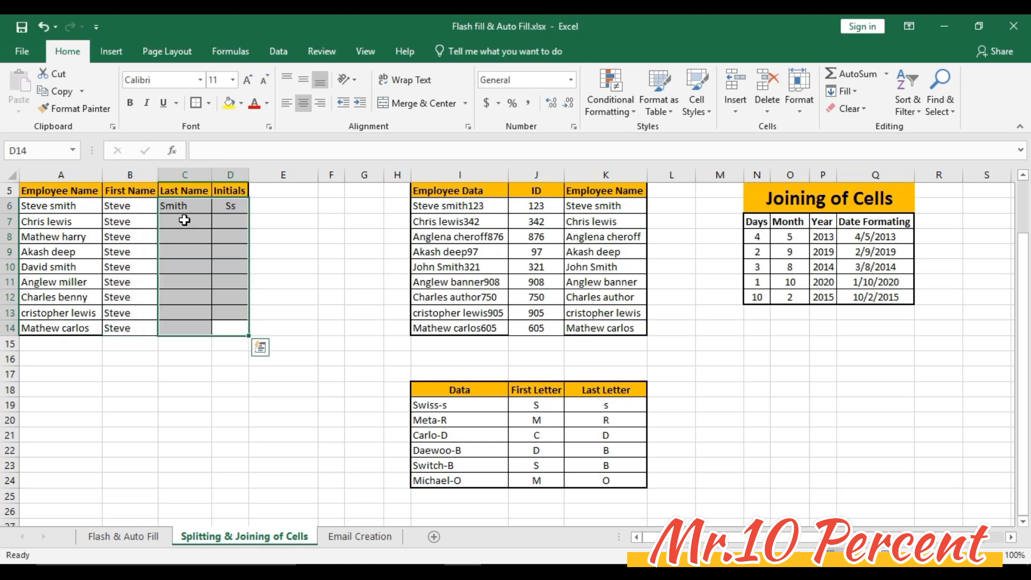
{"action": "key", "text": "ctrl+d"}
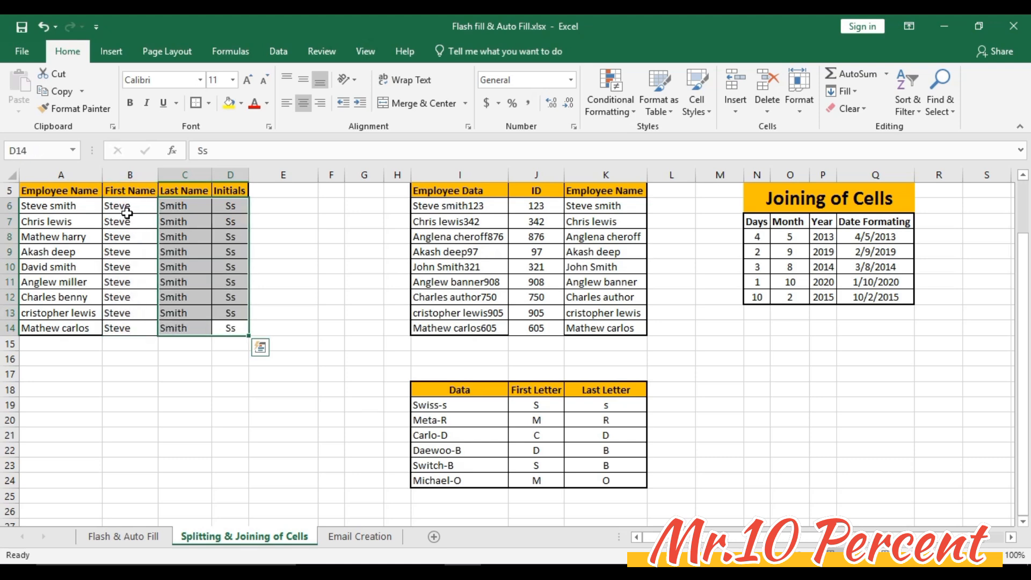
{"action": "key", "text": "shift+Right"}
{"action": "left_click_drag", "start_coordinate": [117, 222], "coordinate": [231, 328]}
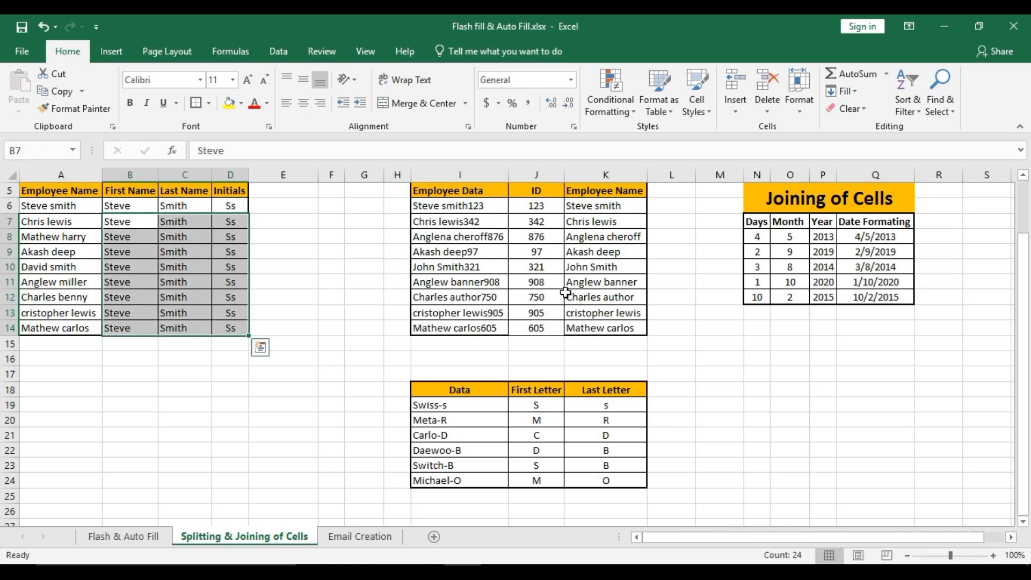
- Enter the label "Use of Ctrl R" in cell R6 beside the Joining of Cells table
{"action": "left_click", "coordinate": [941, 237]}
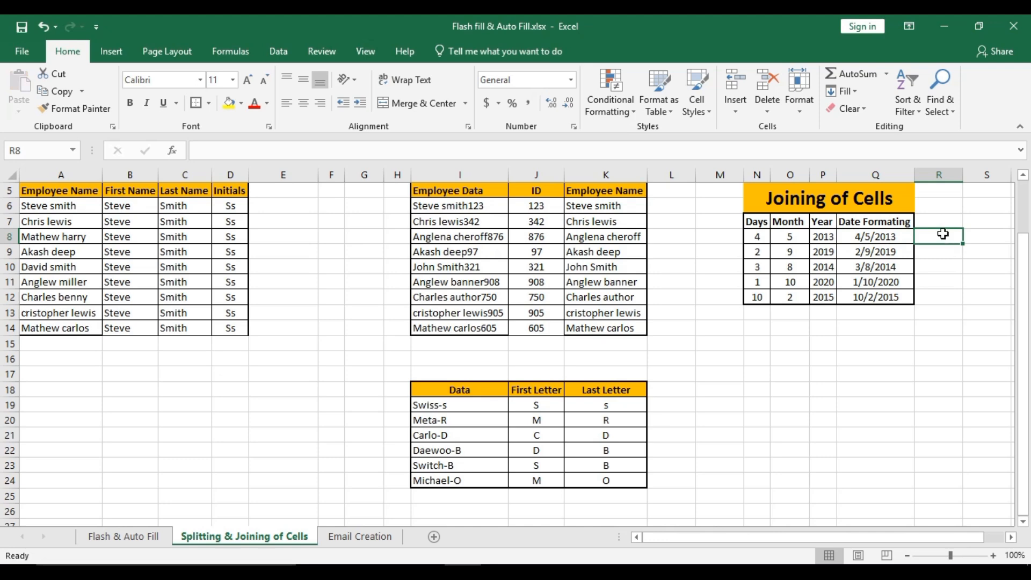
{"action": "left_click", "coordinate": [934, 209]}
{"action": "type", "text": "Use o"}
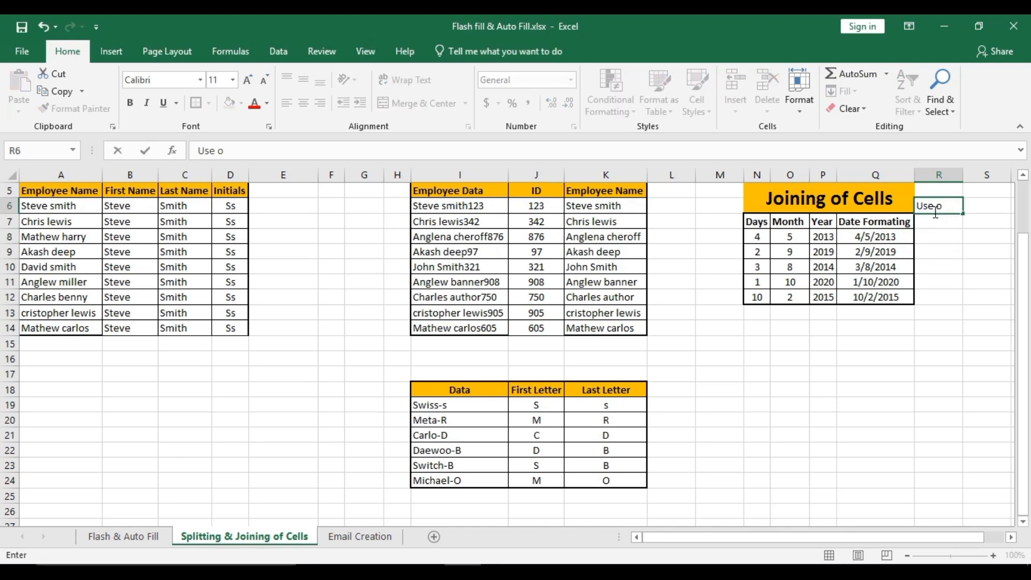
{"action": "type", "text": "f Ctrl R"}
{"action": "key", "text": "Return"}
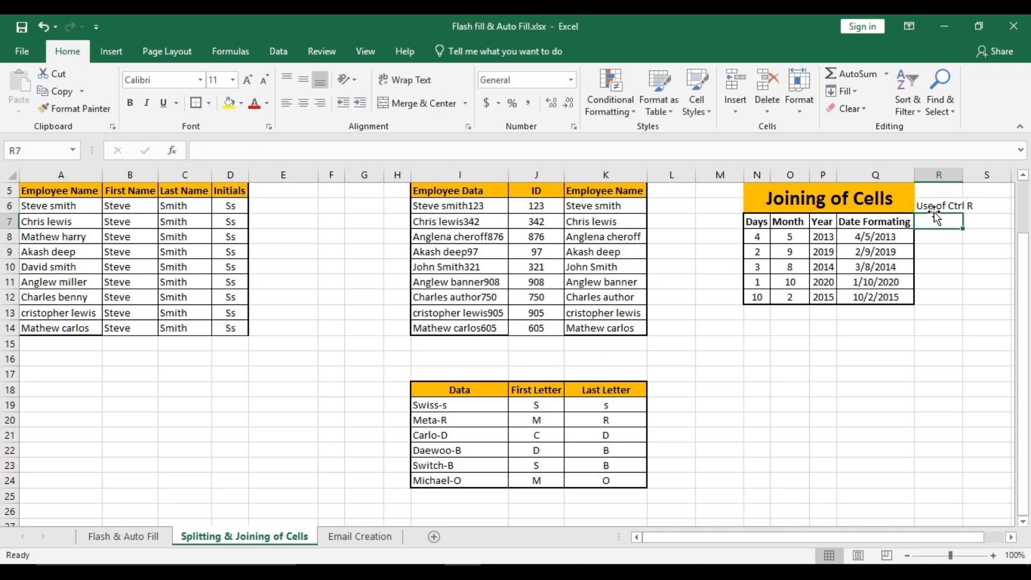
- Fill the dates from Q8:Q12 right into R8:R12 and autofit the width of column R
{"action": "key", "text": "Left"}
{"action": "key", "text": "Down"}
{"action": "key", "text": "Right"}
{"action": "key", "text": "Left"}
{"action": "key", "text": "ctrl+Down"}
{"action": "key", "text": "Right"}
{"action": "key", "text": "ctrl+shift+Up"}
{"action": "key", "text": "shift+Down"}
{"action": "key", "text": "shift+Down"}
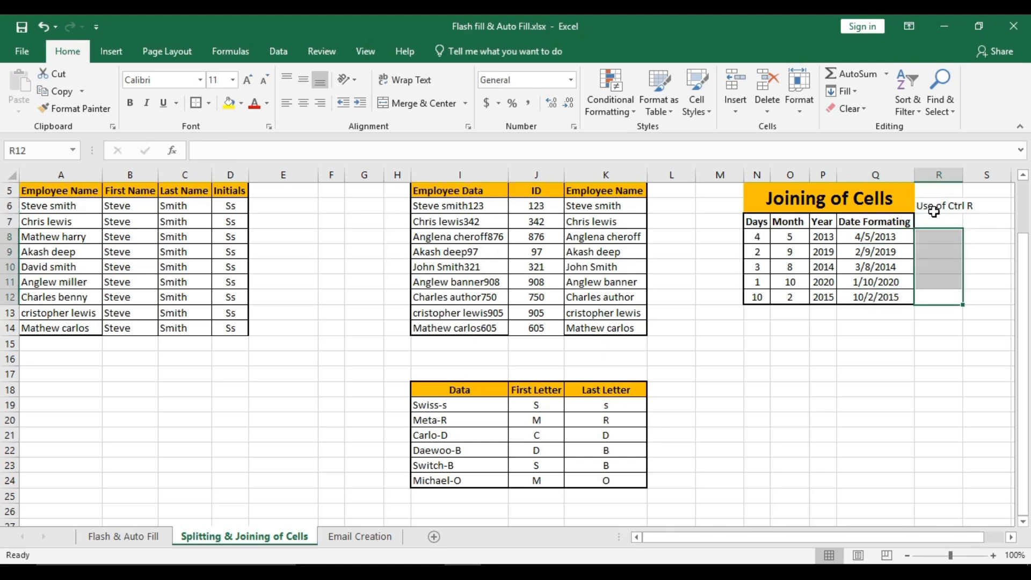
{"action": "key", "text": "ctrl+r"}
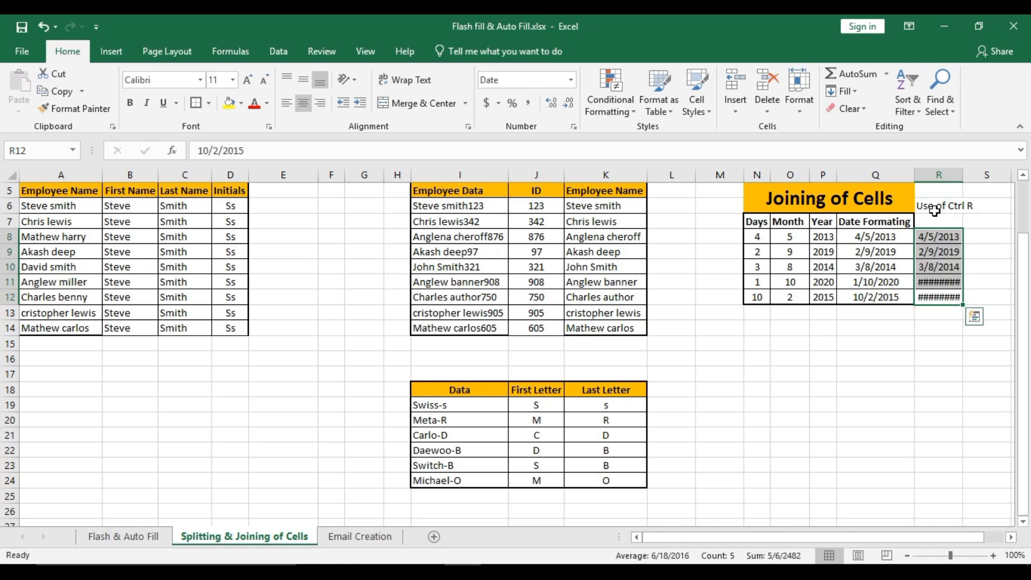
{"action": "double_click", "coordinate": [963, 175]}
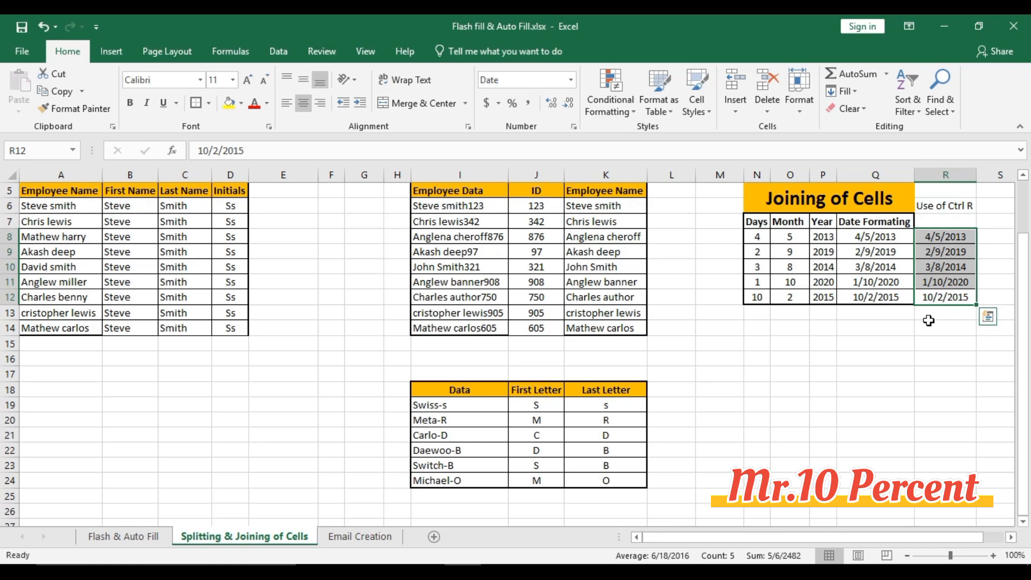
- Clear the generated email addresses in B3:B10 on the Email Creation sheet, keeping the sample in B2
{"action": "left_click", "coordinate": [372, 537]}
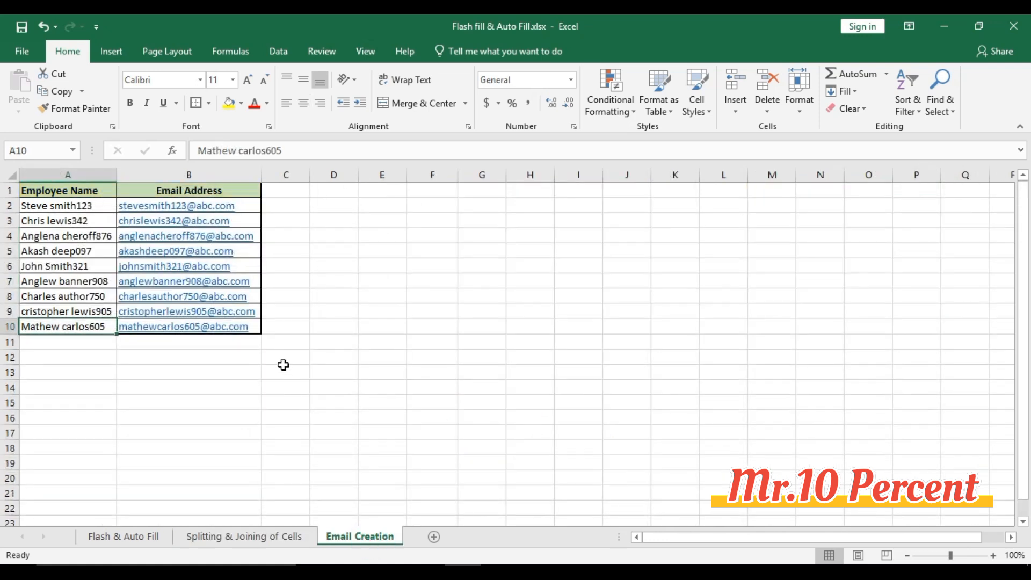
{"action": "key", "text": "Up"}
{"action": "key", "text": "Up"}
{"action": "key", "text": "Up"}
{"action": "key", "text": "Up"}
{"action": "key", "text": "Up"}
{"action": "key", "text": "Up"}
{"action": "key", "text": "Up"}
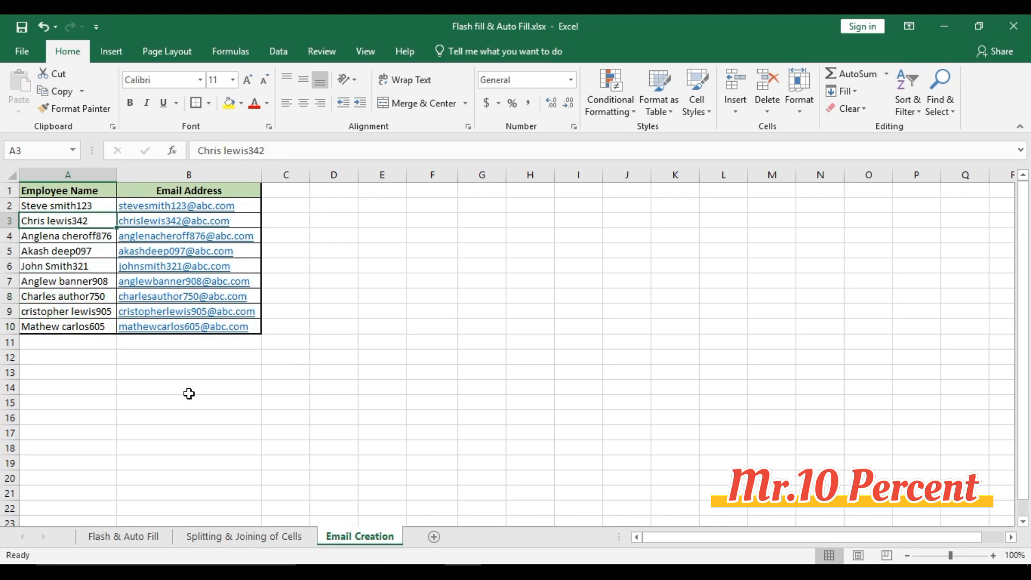
{"action": "key", "text": "Right"}
{"action": "key", "text": "ctrl+shift+Down"}
{"action": "key", "text": "Delete"}
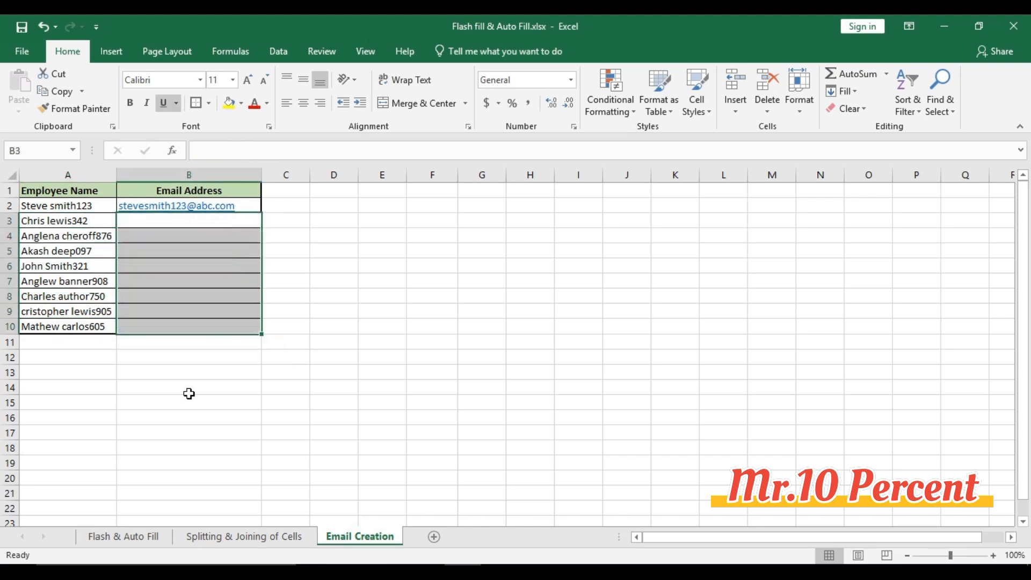
- Fill the sample email address in B2 down through B10 on the Email Creation sheet
{"action": "key", "text": "Left"}
{"action": "key", "text": "ctrl+Down"}
{"action": "key", "text": "Right"}
{"action": "key", "text": "ctrl+shift+Up"}
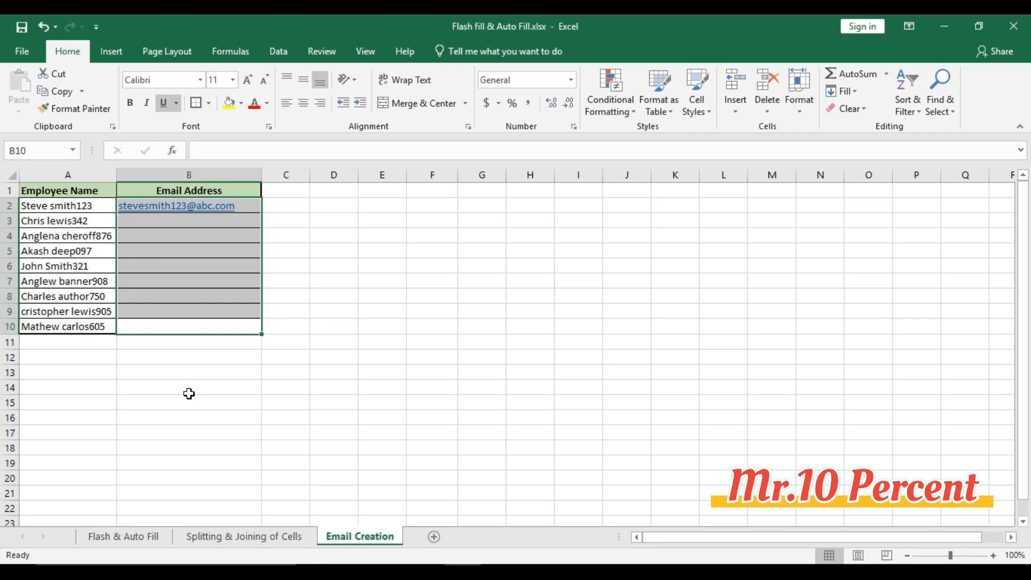
{"action": "key", "text": "ctrl+e"}
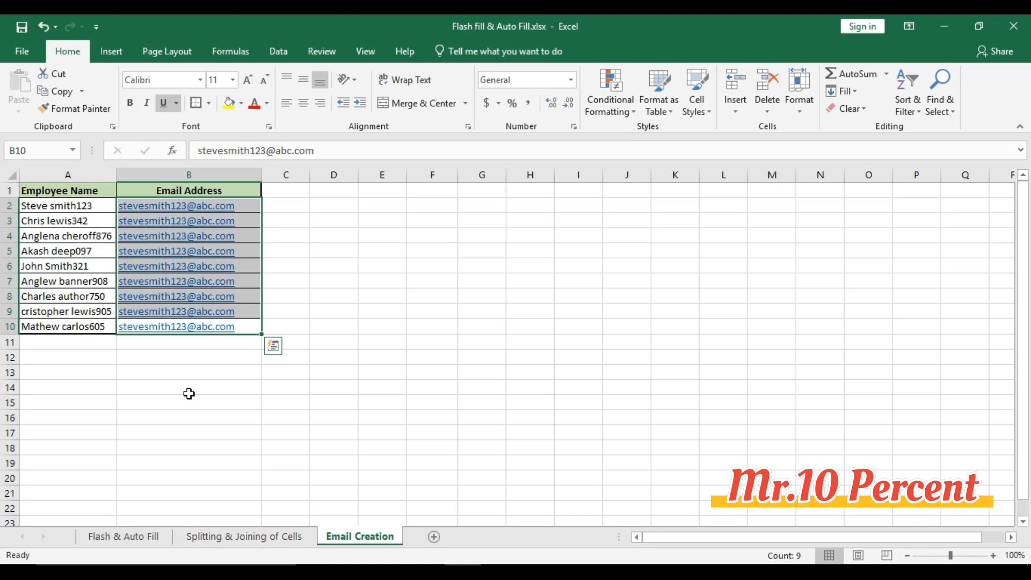
{"action": "key", "text": "ctrl+z"}
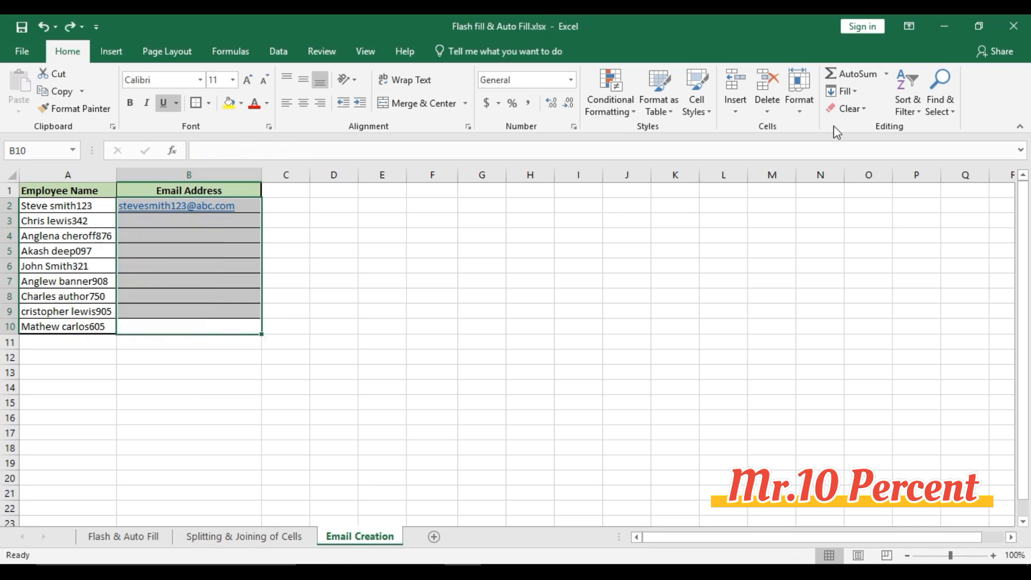
{"action": "left_click", "coordinate": [854, 92]}
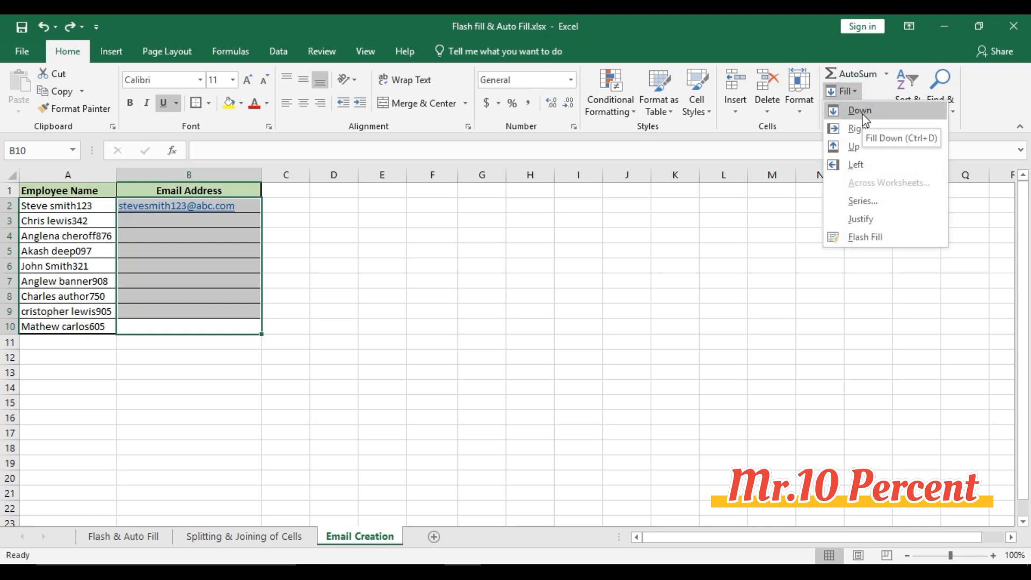
{"action": "left_click", "coordinate": [859, 111]}
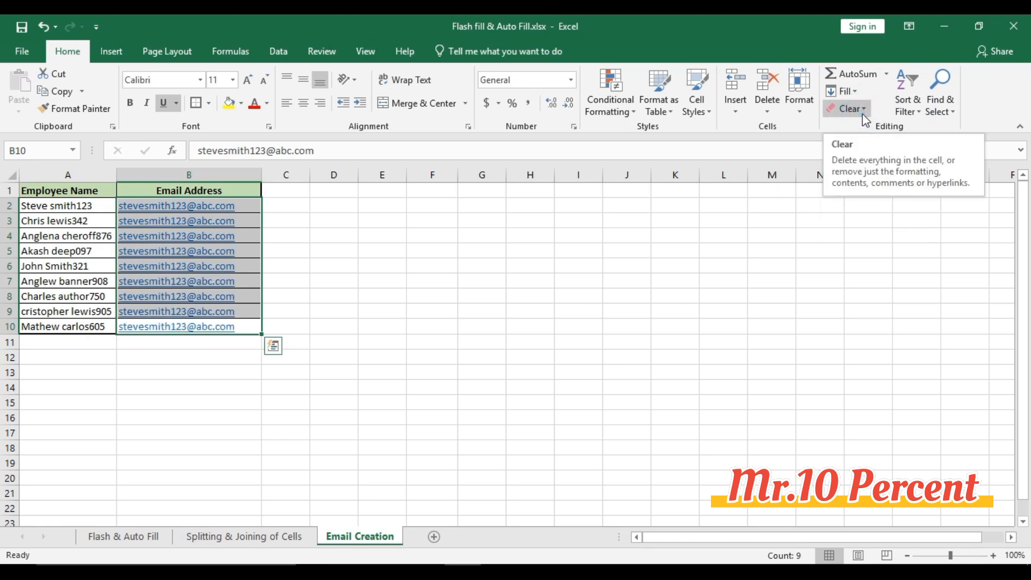
- Fill the email addresses in B2:B10 right into C2:C10 and autofit the width of column C
{"action": "left_click", "coordinate": [290, 209]}
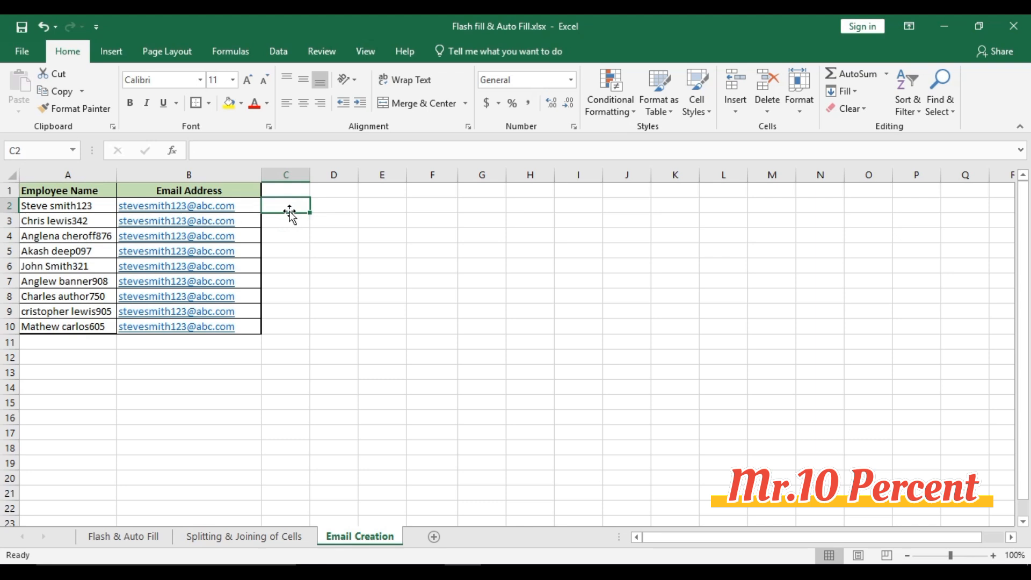
{"action": "key", "text": "shift+Down"}
{"action": "key", "text": "shift+Down"}
{"action": "key", "text": "shift+Down"}
{"action": "key", "text": "shift+Down"}
{"action": "key", "text": "shift+Down"}
{"action": "key", "text": "shift+Down"}
{"action": "key", "text": "shift+Down"}
{"action": "key", "text": "shift+Down"}
{"action": "key", "text": "shift+Down"}
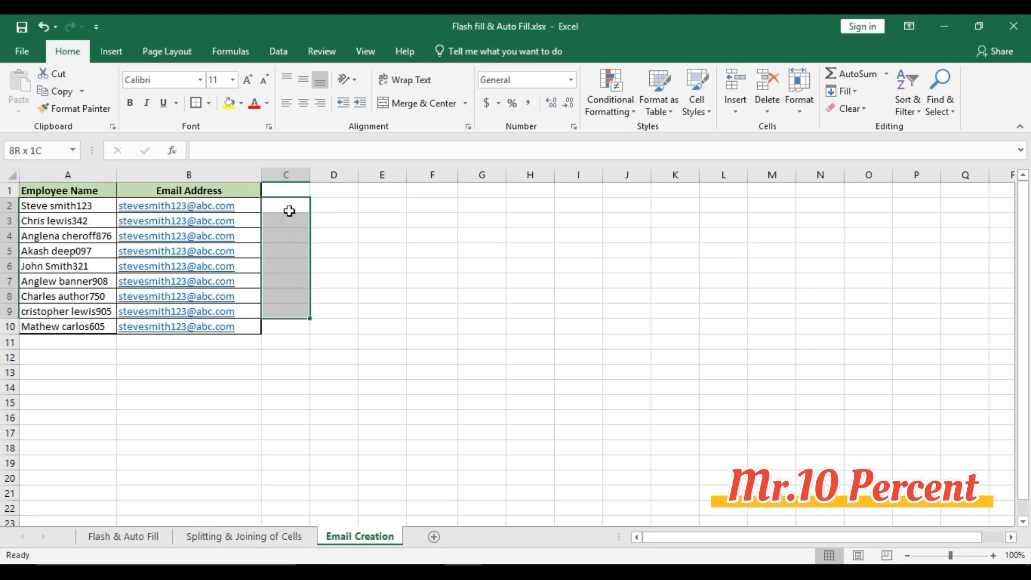
{"action": "key", "text": "shift+Up"}
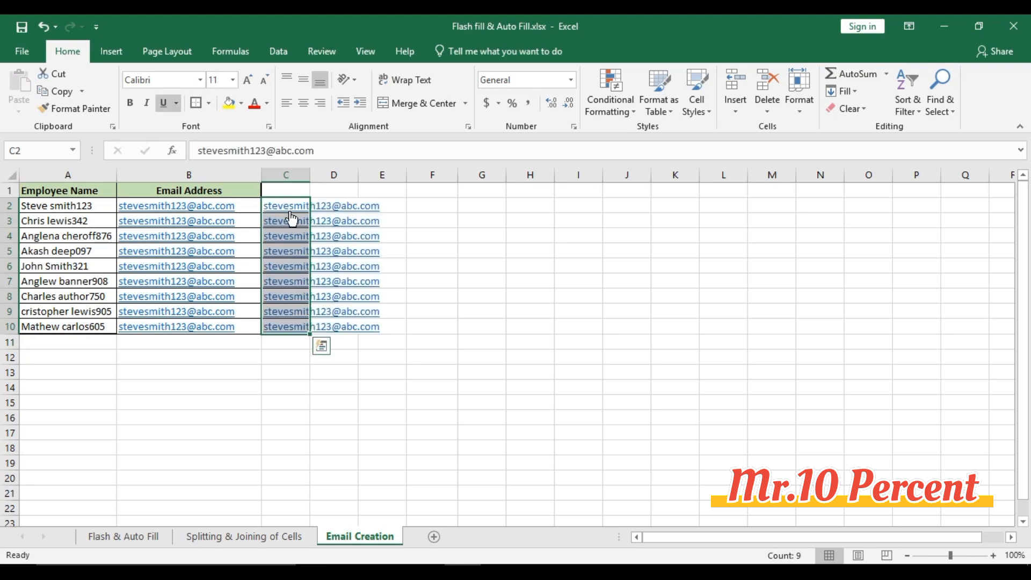
{"action": "double_click", "coordinate": [310, 174]}
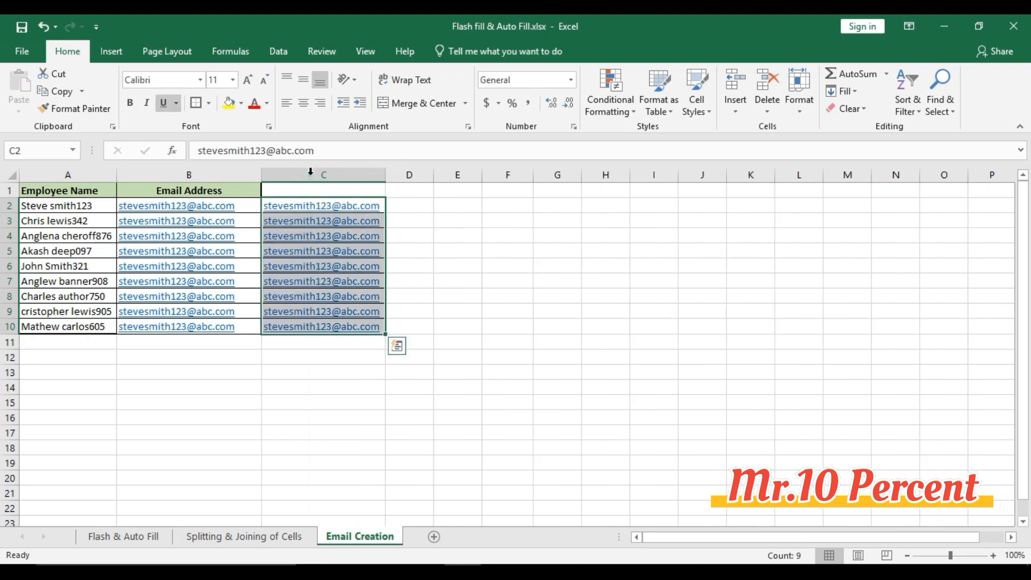
{"action": "left_click", "coordinate": [518, 246]}
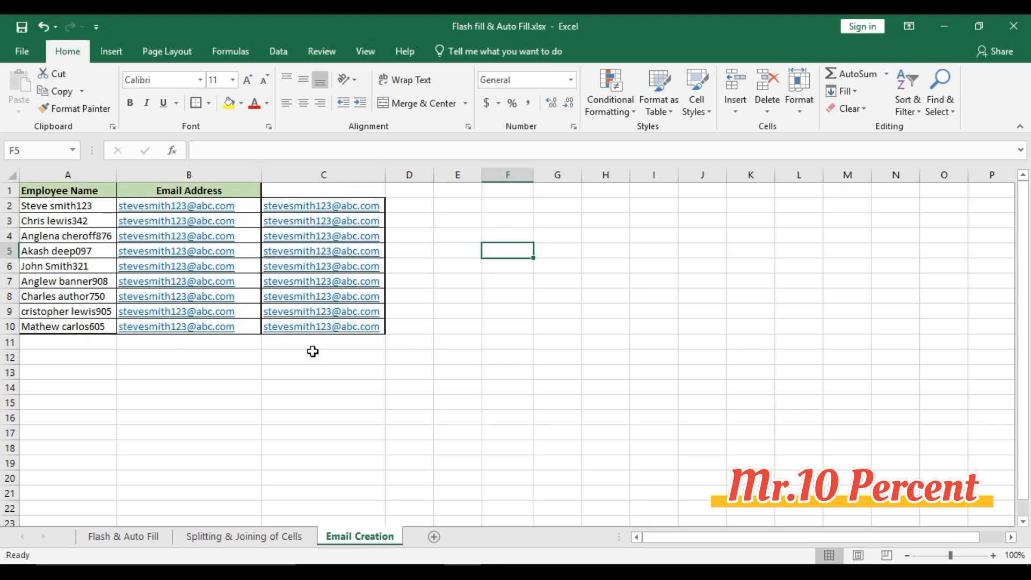
- Review the blank-column and changed-source-data conditions on the Flash & Auto Fill sheet, comparing them with the split name table
{"action": "left_click", "coordinate": [124, 536]}
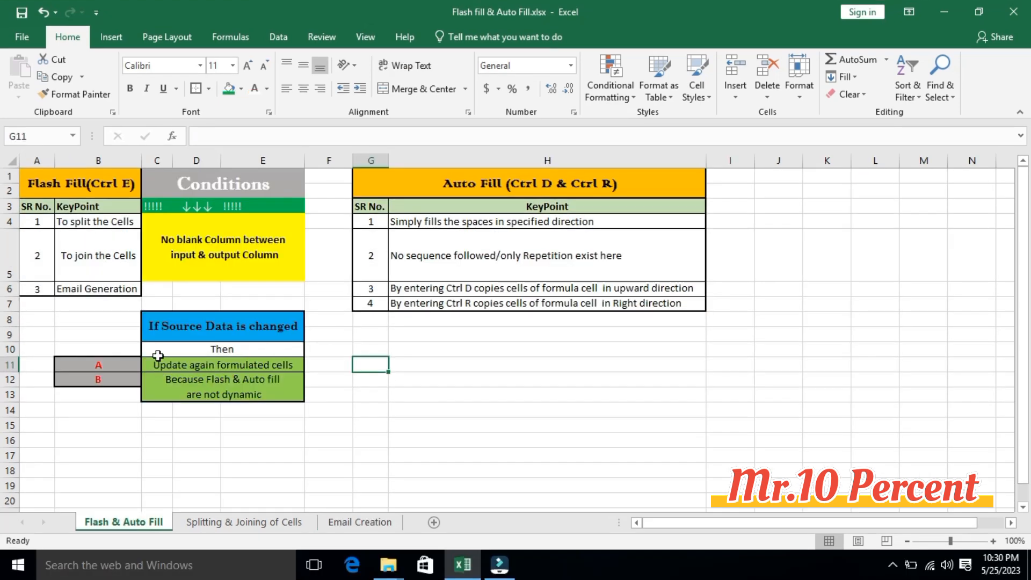
{"action": "left_click", "coordinate": [201, 189]}
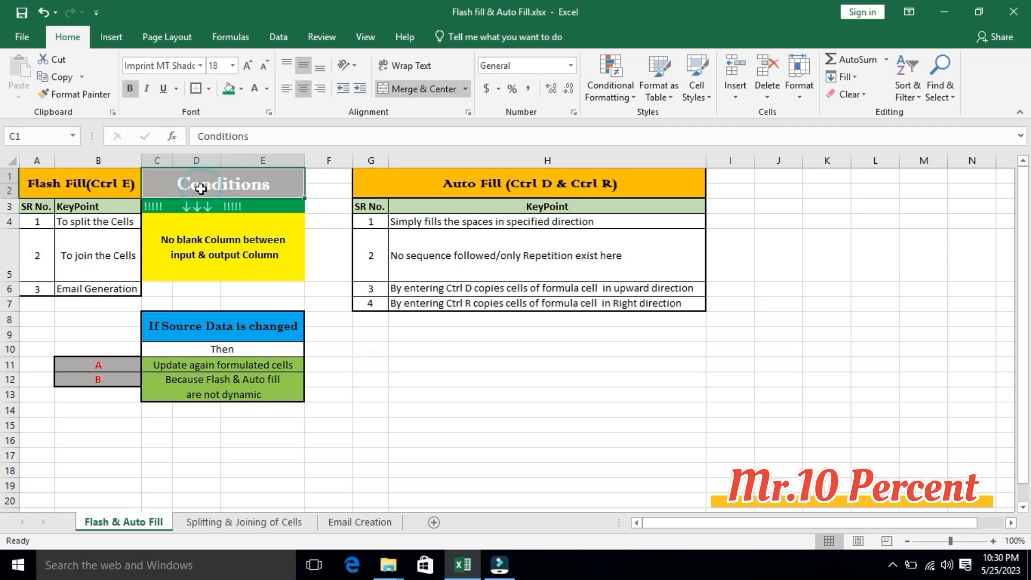
{"action": "left_click", "coordinate": [206, 252]}
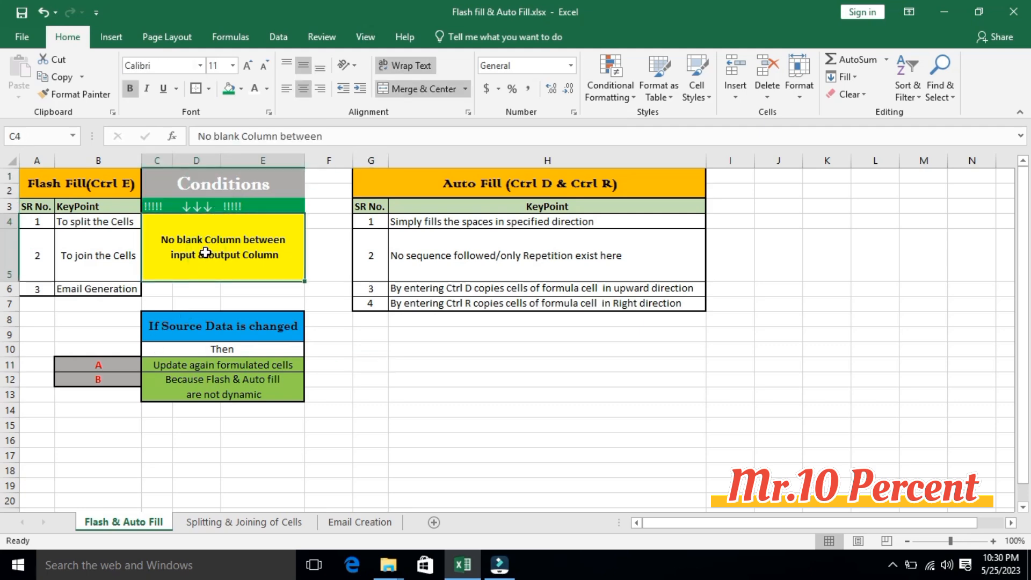
{"action": "left_click_drag", "start_coordinate": [114, 220], "coordinate": [108, 253]}
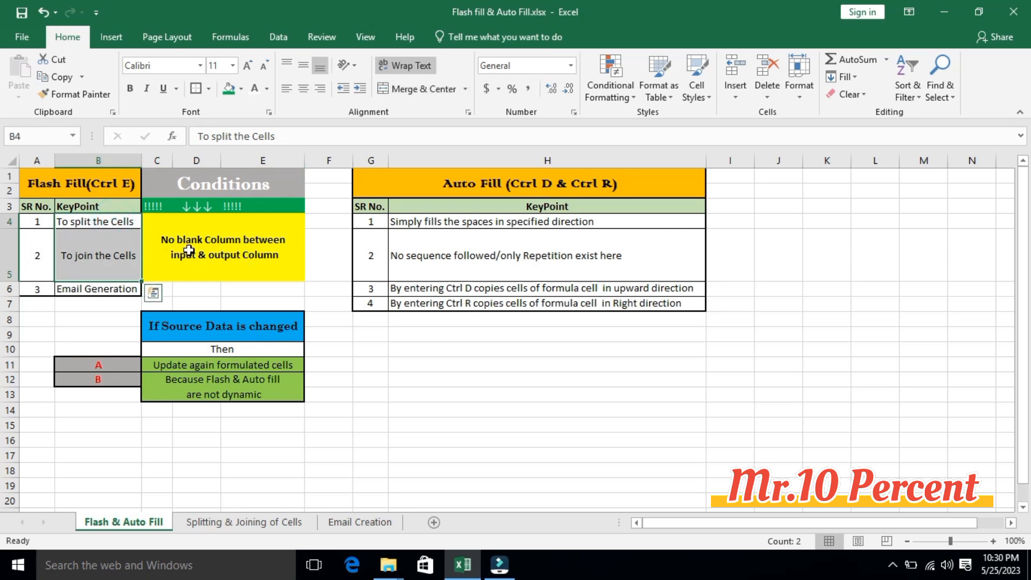
{"action": "left_click", "coordinate": [218, 522]}
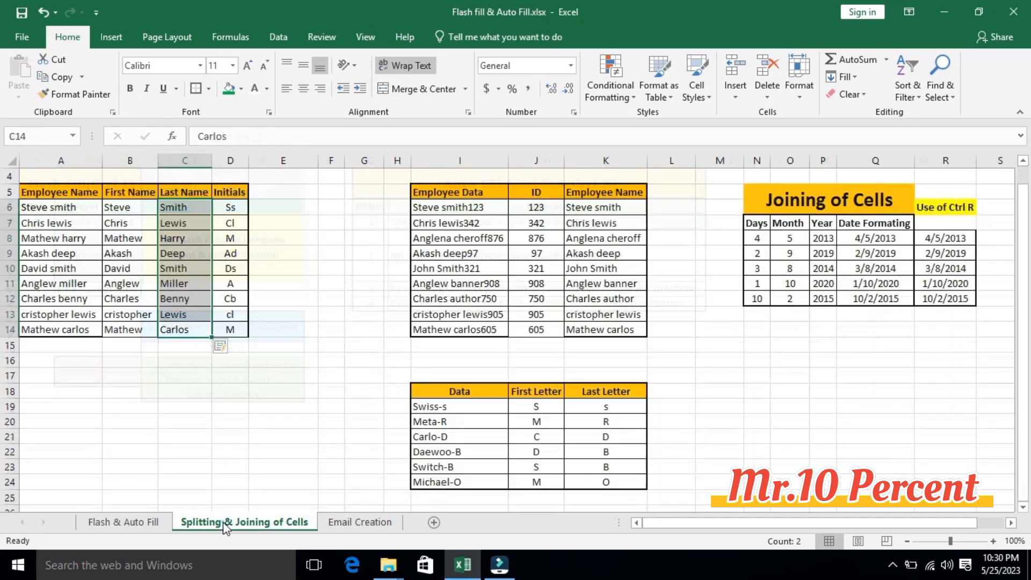
{"action": "left_click", "coordinate": [116, 206]}
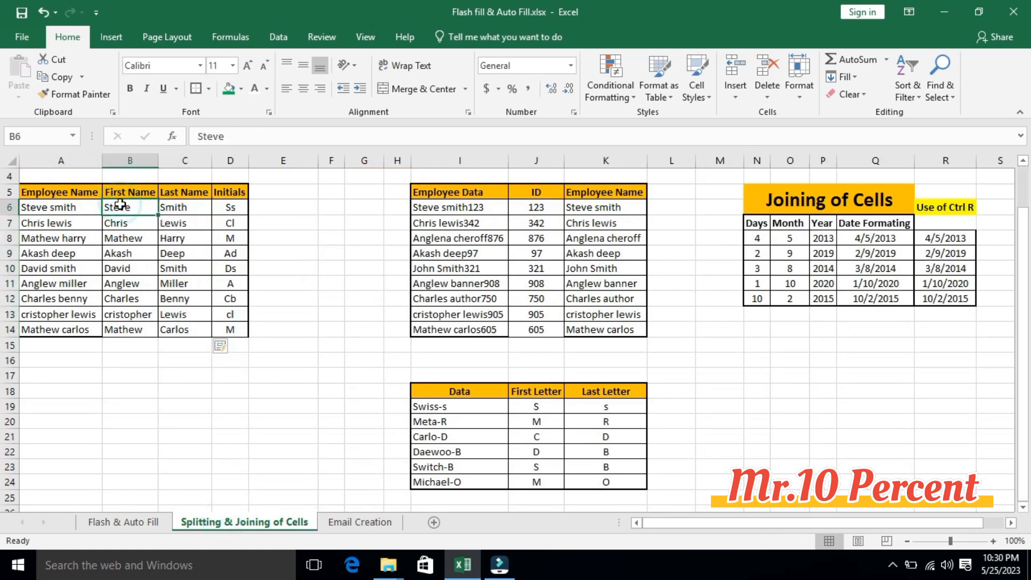
{"action": "left_click", "coordinate": [114, 523]}
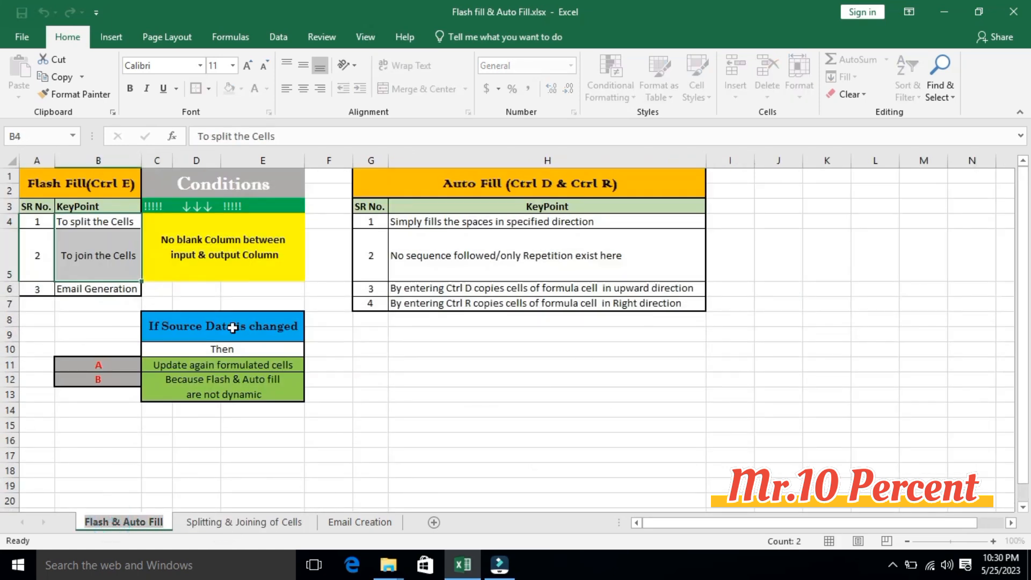
{"action": "left_click", "coordinate": [232, 329]}
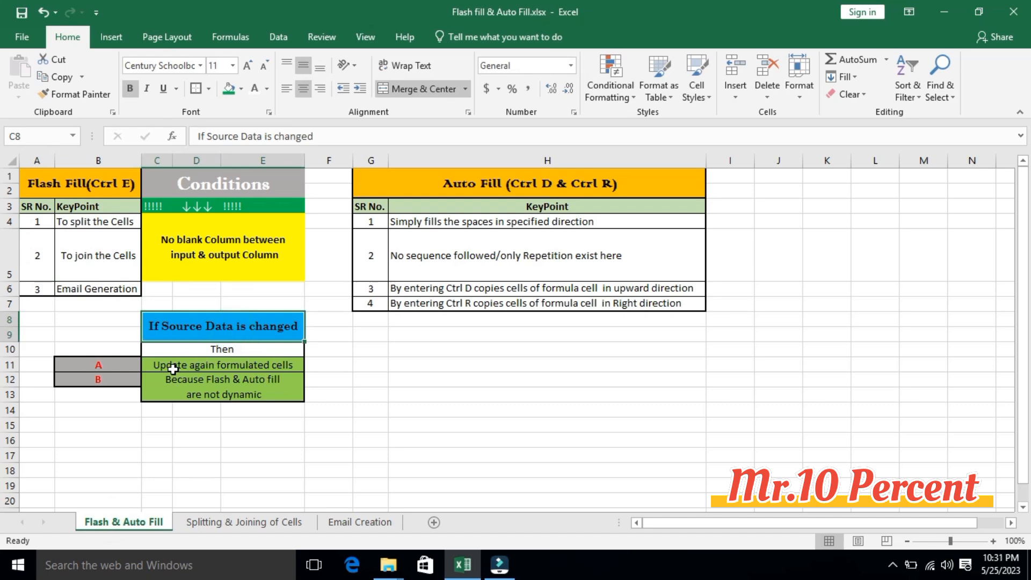
{"action": "left_click", "coordinate": [295, 366]}
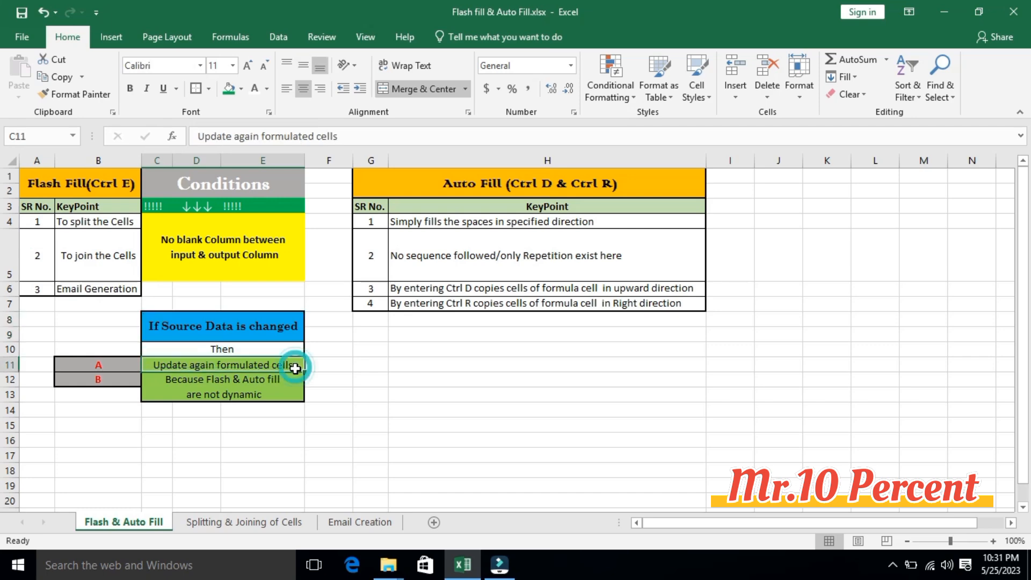
{"action": "left_click", "coordinate": [272, 392]}
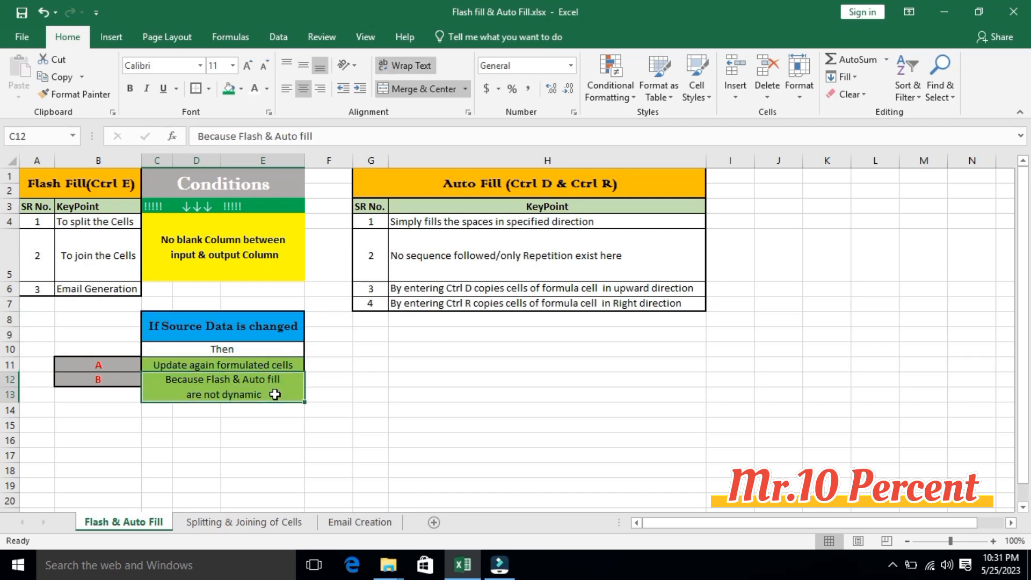
- Replace the surname of the employee in A10 on the Splitting & Joining of Cells sheet
{"action": "left_click", "coordinate": [242, 522]}
{"action": "left_click", "coordinate": [117, 224]}
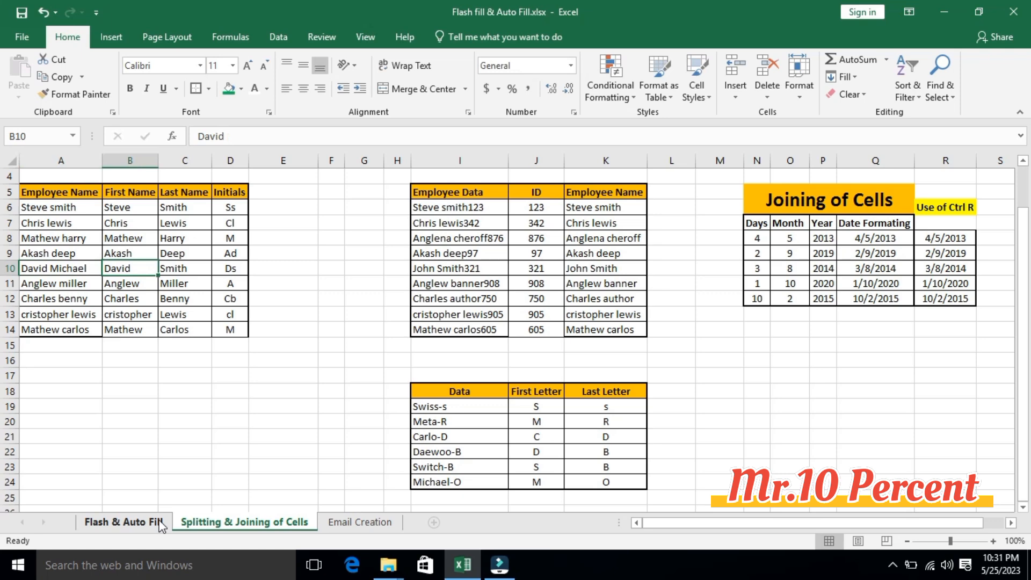
{"action": "key", "text": "Right"}
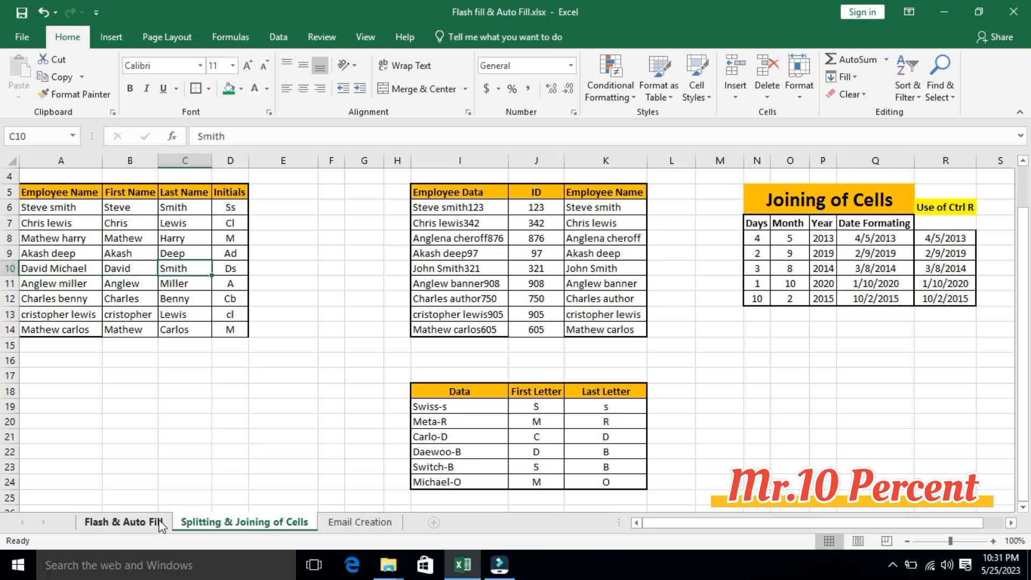
- Highlight cells A10:C10 of the split name table with a green fill colour
{"action": "left_click_drag", "start_coordinate": [54, 268], "coordinate": [183, 268]}
{"action": "left_click", "coordinate": [229, 88]}
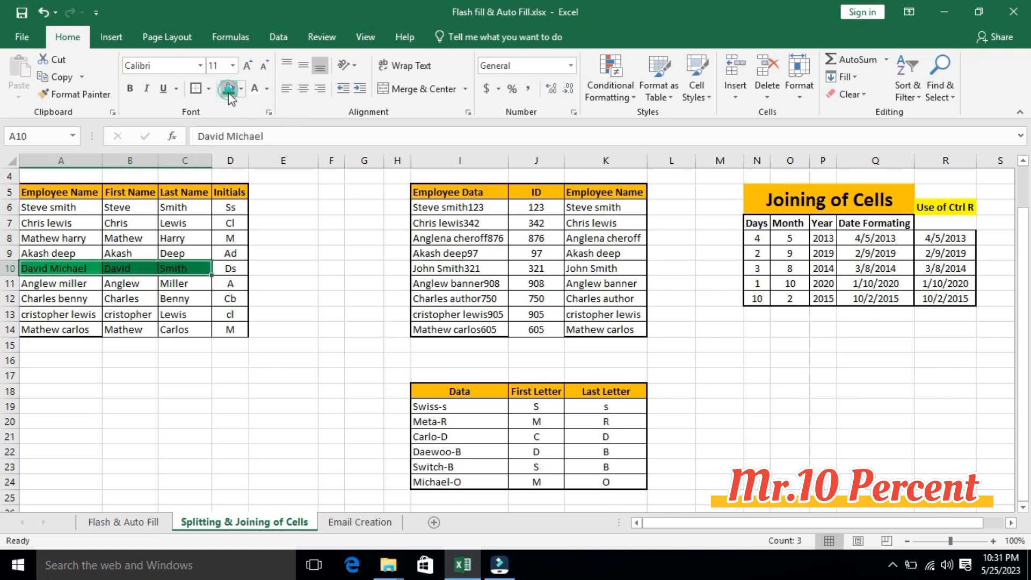
{"action": "left_click", "coordinate": [206, 268]}
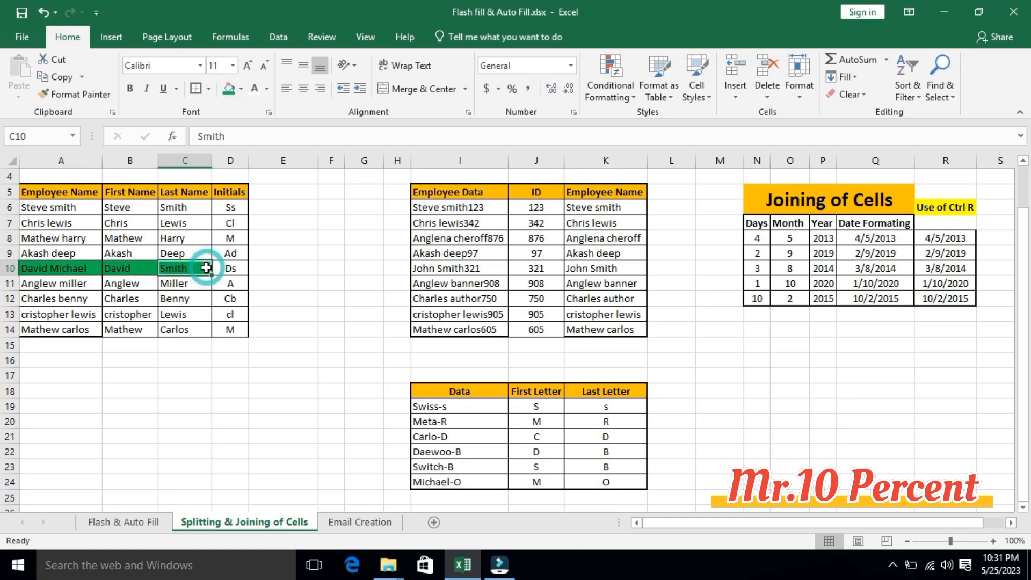
- Replace the surname of the employee in A12 and check the matching Last Name cell C12
{"action": "left_click", "coordinate": [93, 299]}
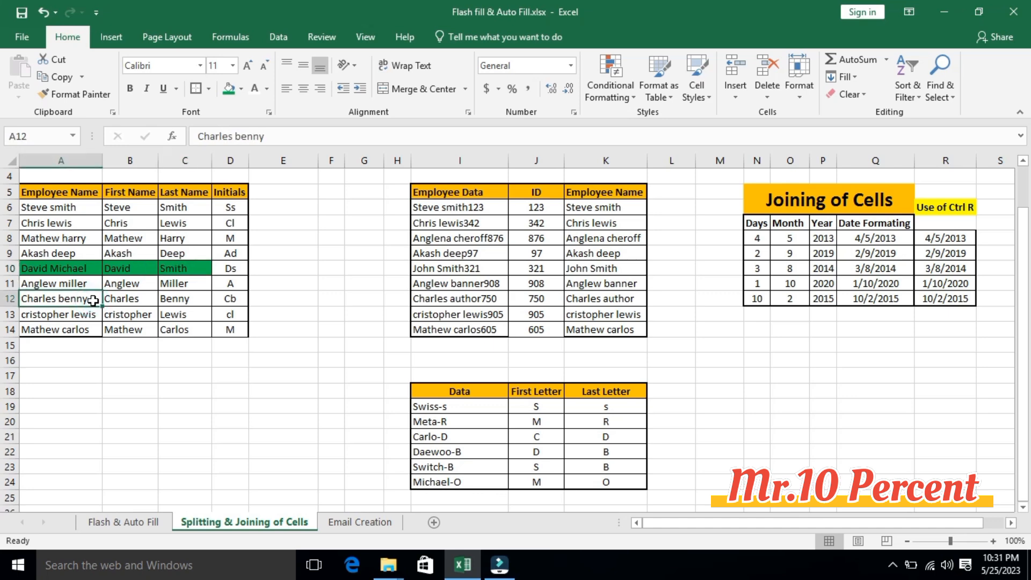
{"action": "key", "text": "F2"}
{"action": "key", "text": "BackSpace"}
{"action": "key", "text": "BackSpace"}
{"action": "key", "text": "BackSpace"}
{"action": "key", "text": "BackSpace"}
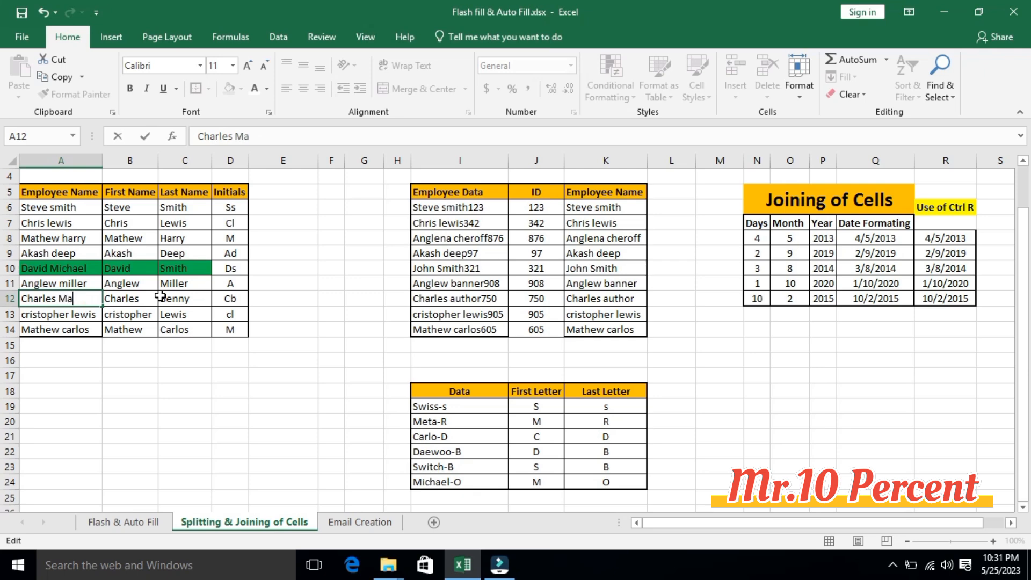
{"action": "key", "text": "Tab"}
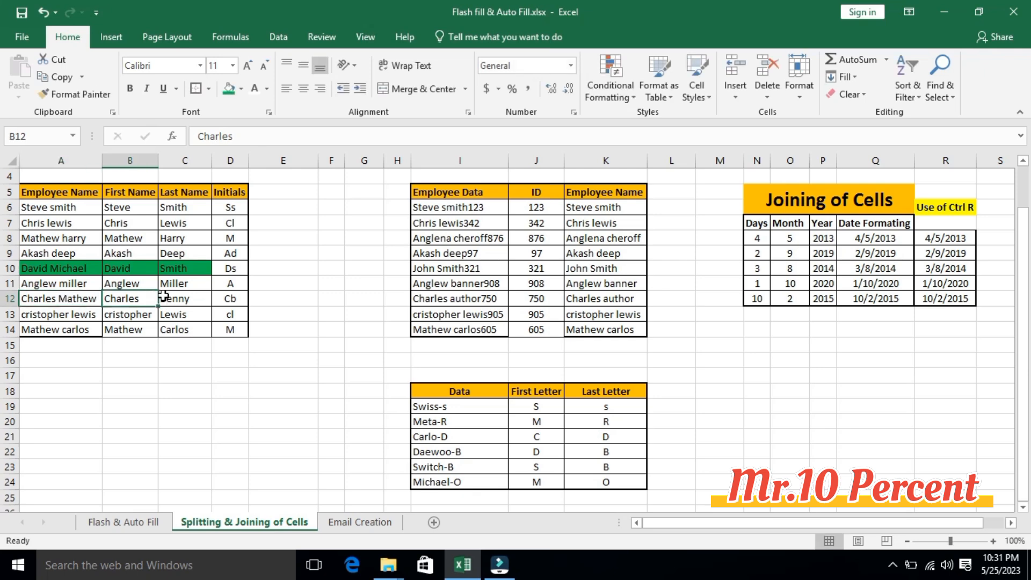
{"action": "left_click", "coordinate": [191, 299]}
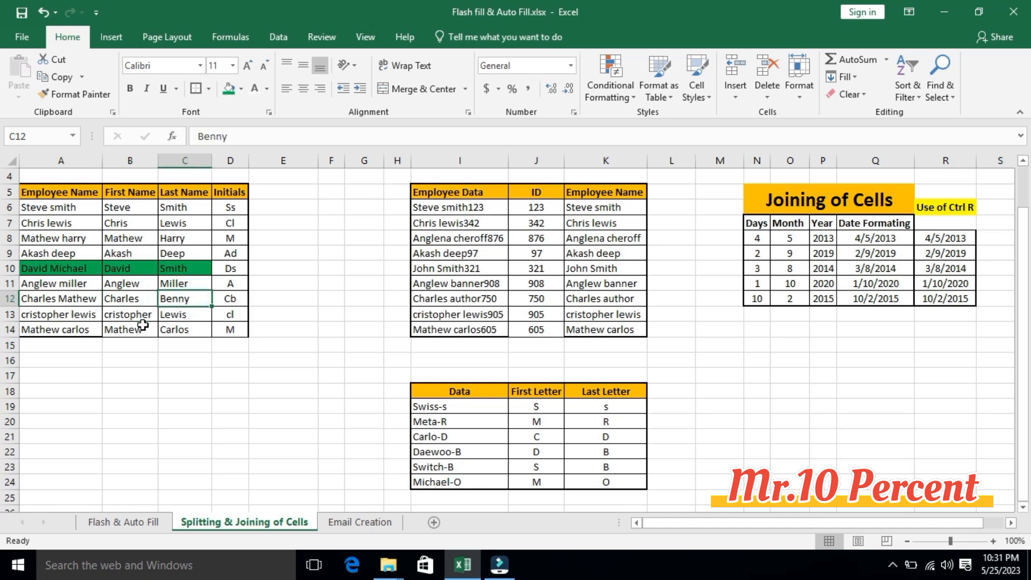
- Clear the First Name values in B7:B14, keeping the sample in B6
{"action": "left_click", "coordinate": [129, 332]}
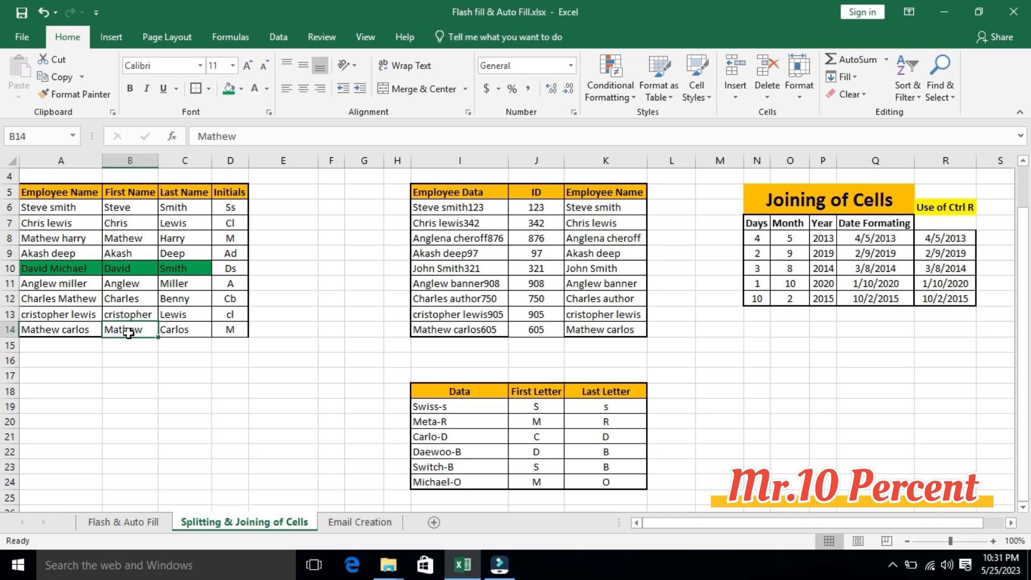
{"action": "key", "text": "Up"}
{"action": "key", "text": "Up"}
{"action": "key", "text": "Up"}
{"action": "key", "text": "Up"}
{"action": "key", "text": "Up"}
{"action": "key", "text": "Up"}
{"action": "key", "text": "Up"}
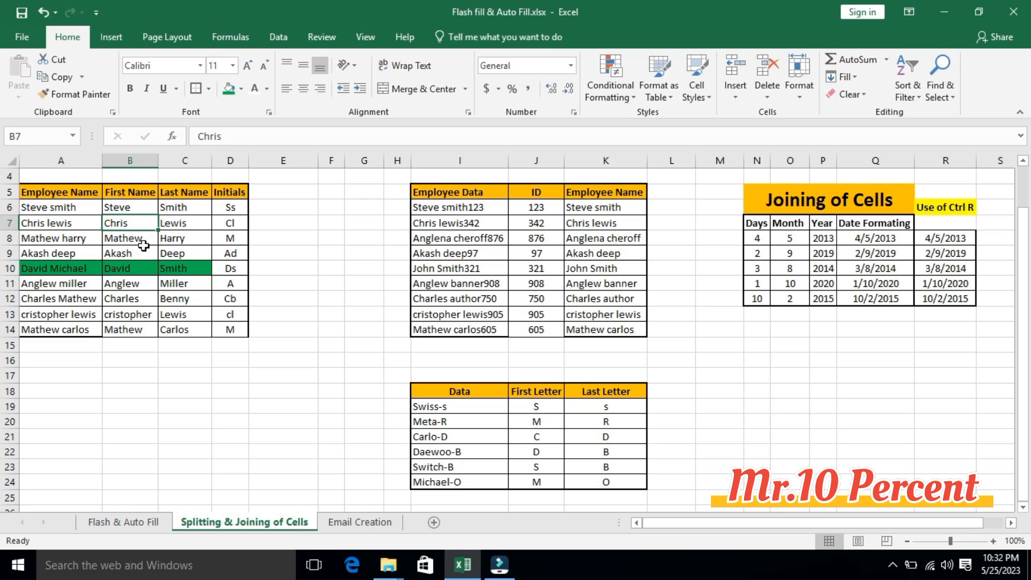
{"action": "key", "text": "ctrl+shift+Down"}
{"action": "key", "text": "Delete"}
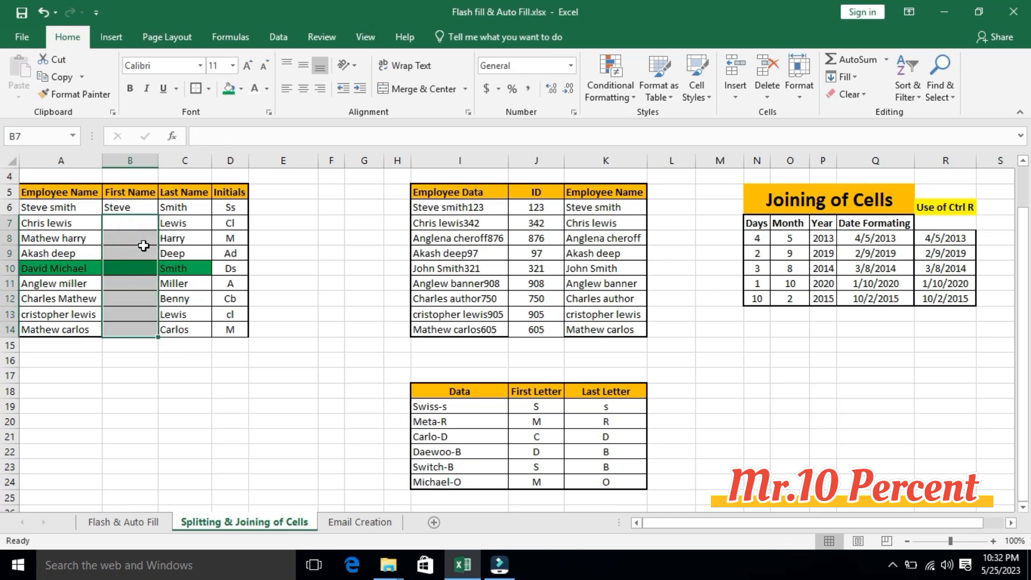
- Flash Fill the First Name column from the sample in B6 through B14 and check B10
{"action": "key", "text": "Left"}
{"action": "key", "text": "ctrl+Down"}
{"action": "key", "text": "Right"}
{"action": "key", "text": "ctrl+shift+Up"}
{"action": "key", "text": "ctrl+e"}
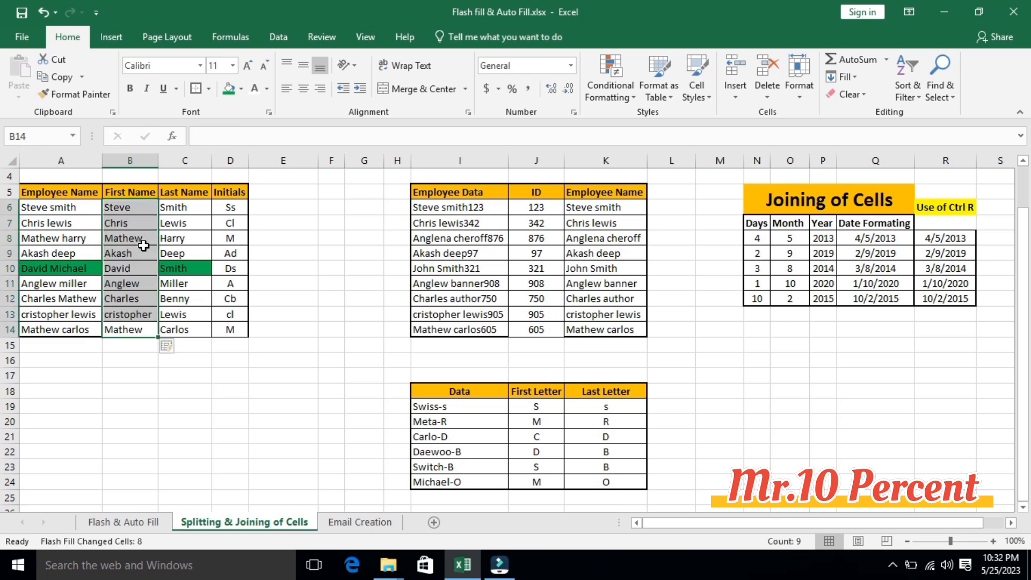
{"action": "left_click", "coordinate": [134, 269]}
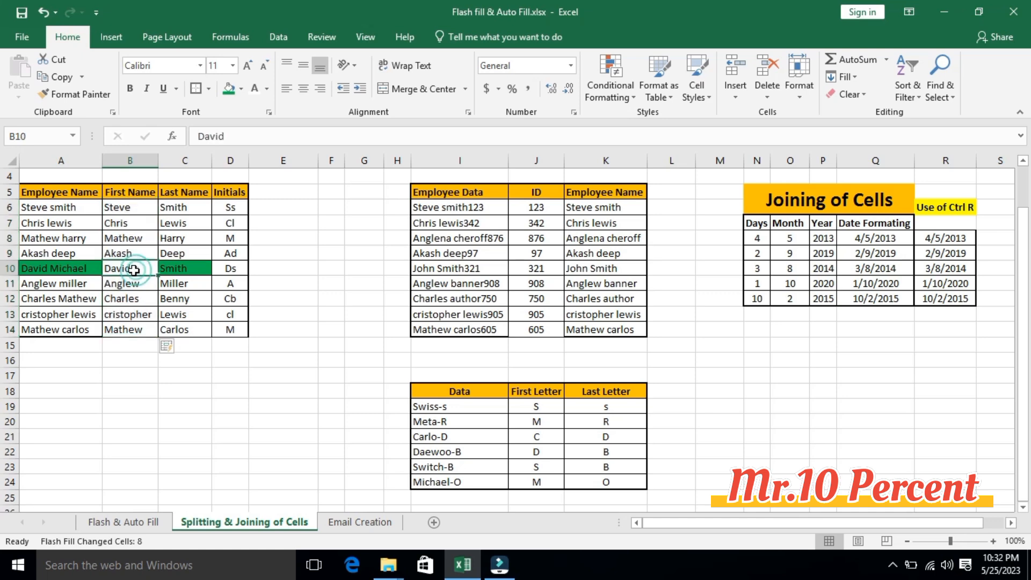
- Clear the Last Name values in C7:C14 and Flash Fill the column again from the sample in C6
{"action": "left_click", "coordinate": [190, 334]}
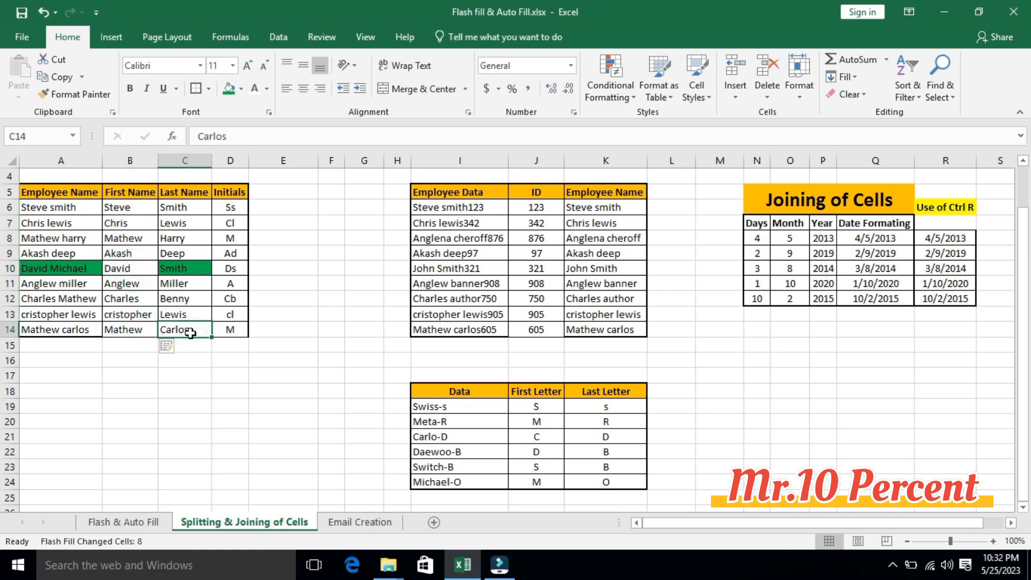
{"action": "key", "text": "ctrl+e"}
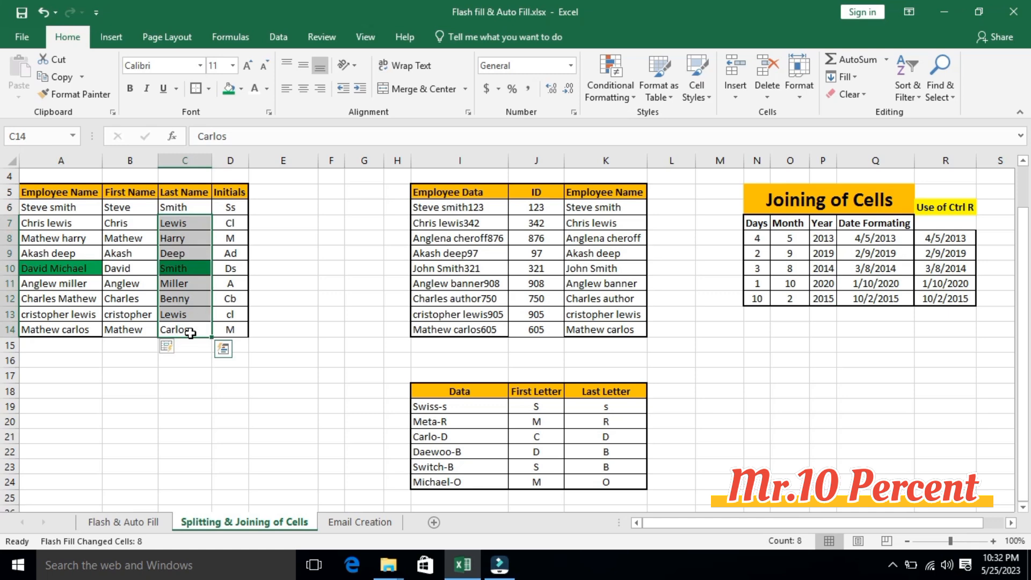
{"action": "key", "text": "Delete"}
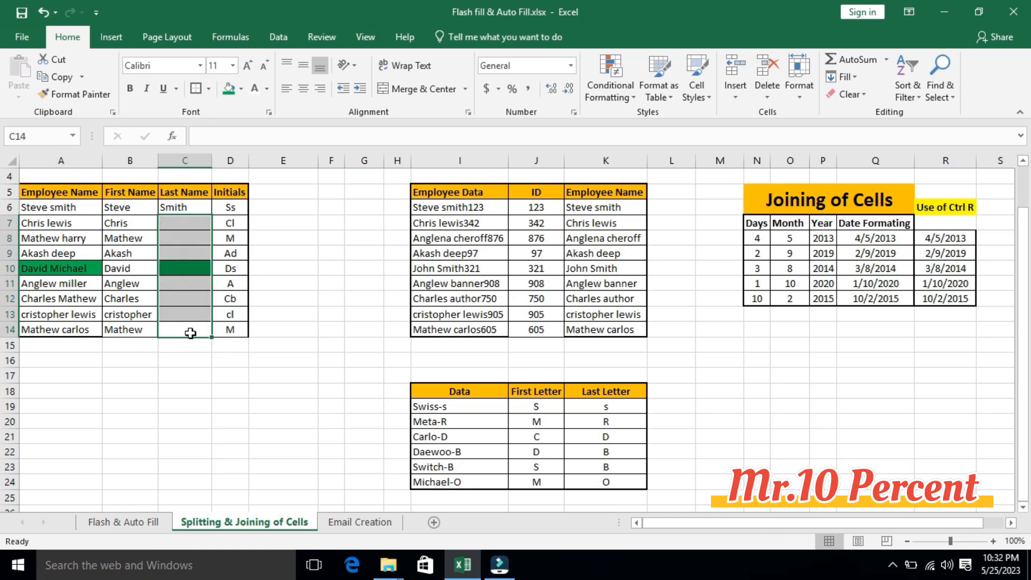
{"action": "key", "text": "shift+Up"}
{"action": "key", "text": "ctrl+e"}
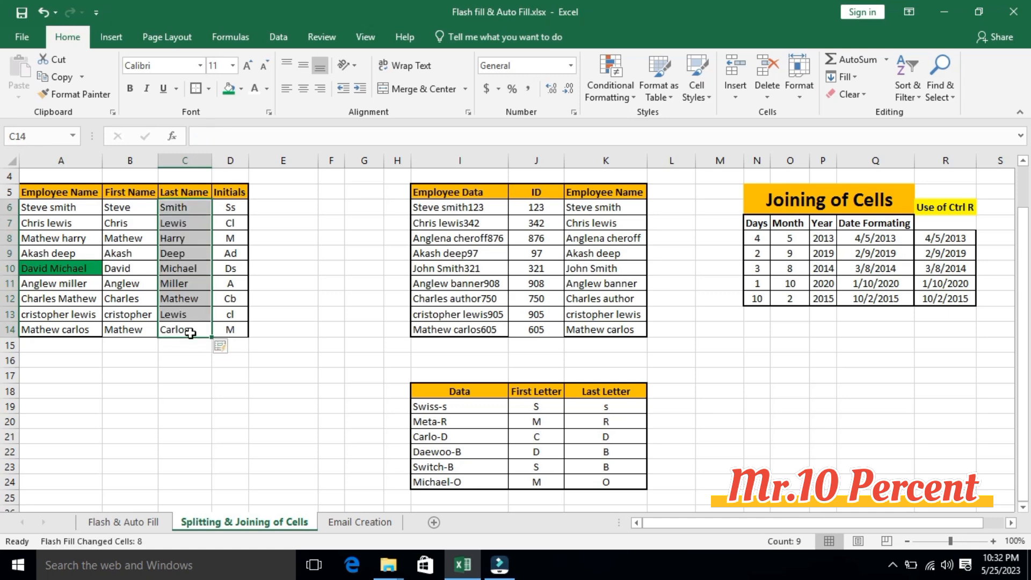
- Compare the regenerated last names in C10 and C12 with the employee names in A10 and A12
{"action": "left_click", "coordinate": [197, 269]}
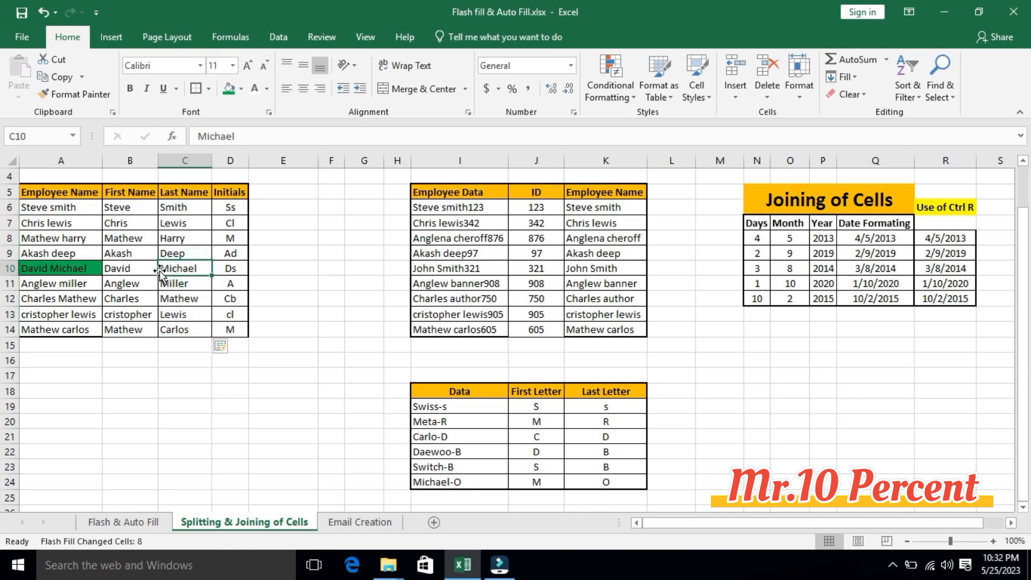
{"action": "left_click", "coordinate": [87, 267]}
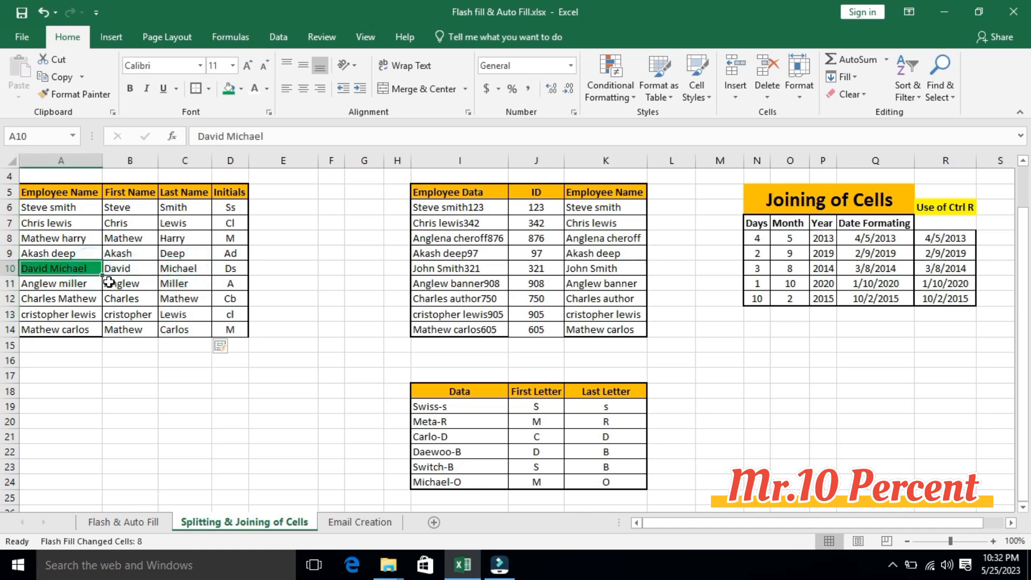
{"action": "left_click", "coordinate": [110, 284]}
{"action": "left_click", "coordinate": [165, 285]}
{"action": "left_click", "coordinate": [82, 299]}
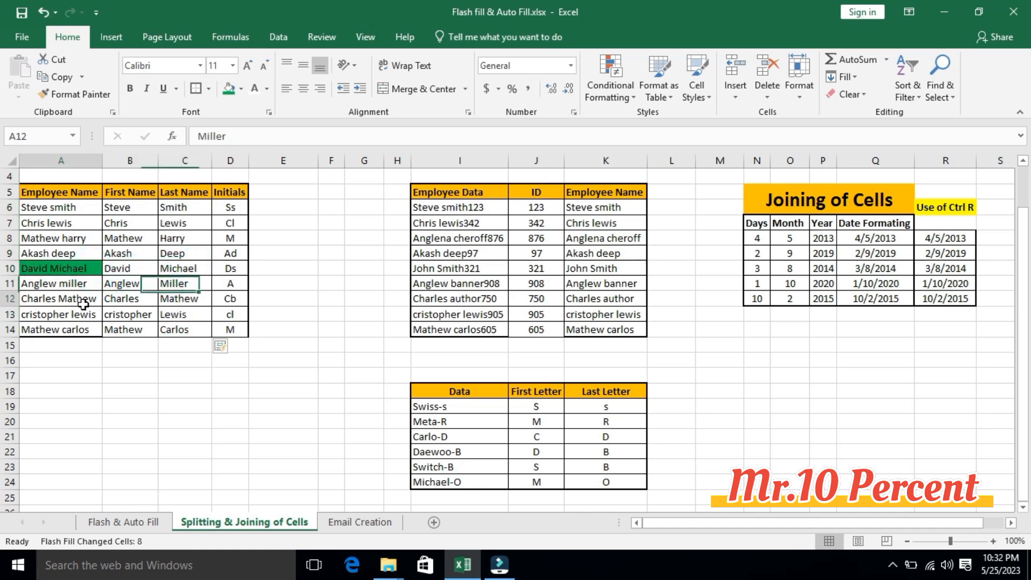
{"action": "left_click", "coordinate": [195, 302]}
- Highlight the First Name and Last Name cells B10:C10 with a fill colour
{"action": "left_click_drag", "start_coordinate": [131, 269], "coordinate": [180, 268]}
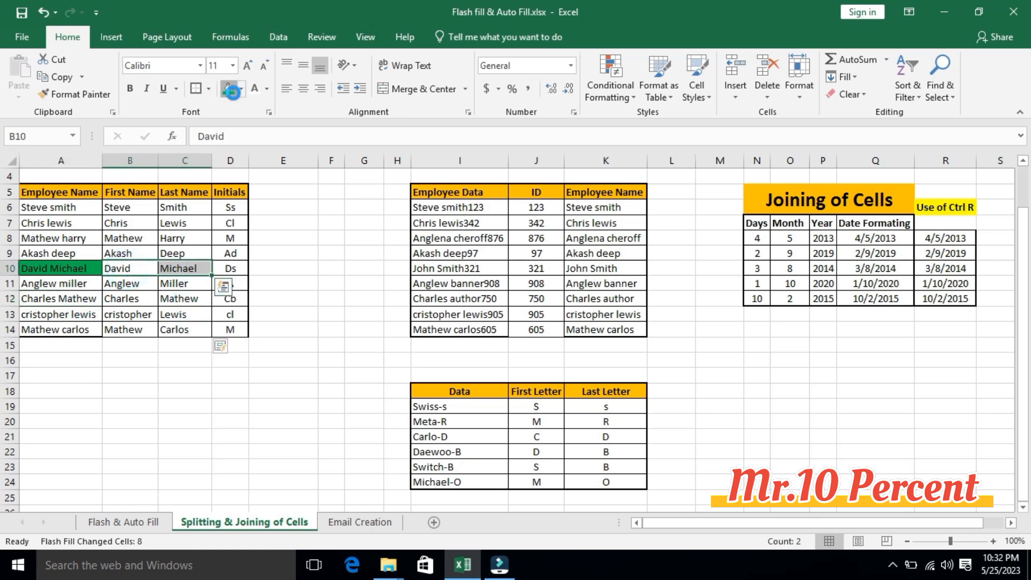